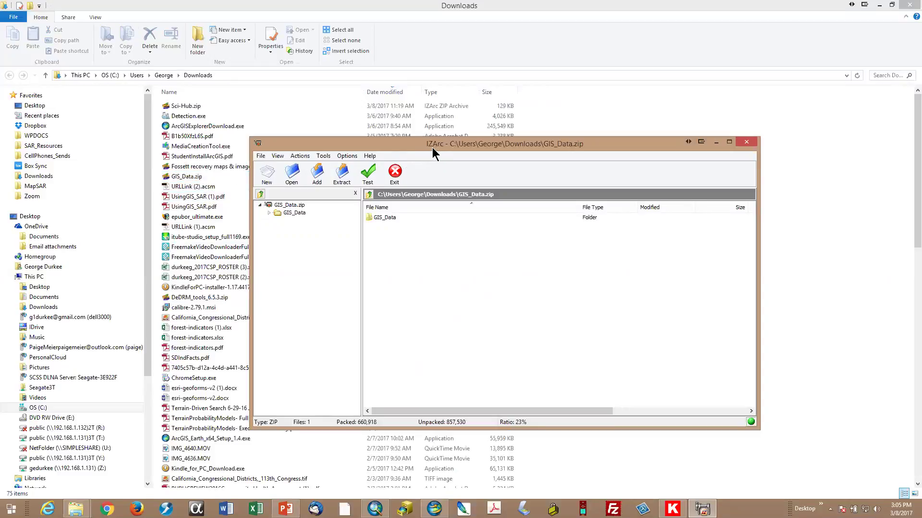
Extract all files of GIS_Data.zip to the root of C:\, keeping the original folders.
click(278, 214)
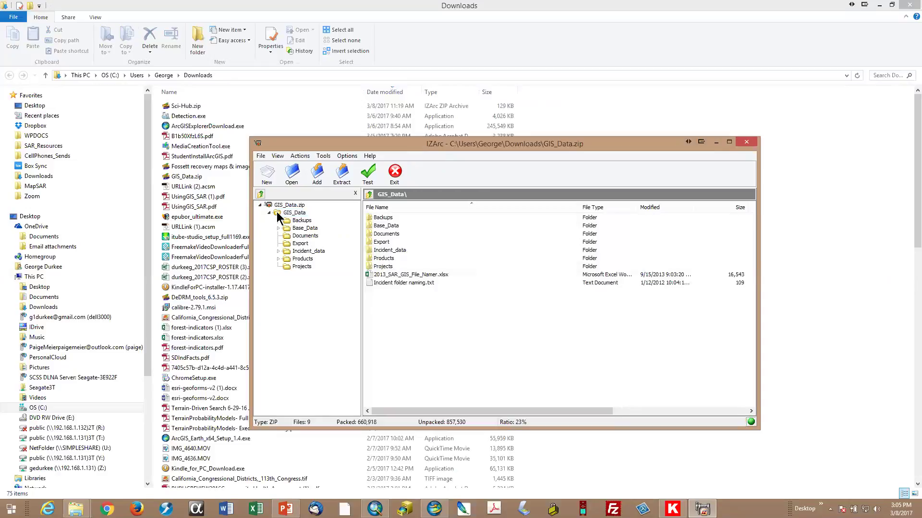
click(341, 177)
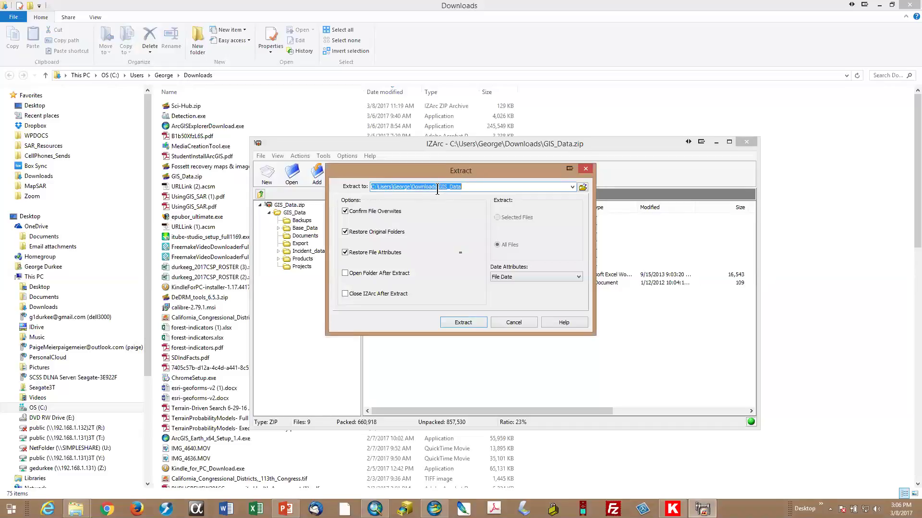
click(478, 187)
drag(456, 177, 391, 332)
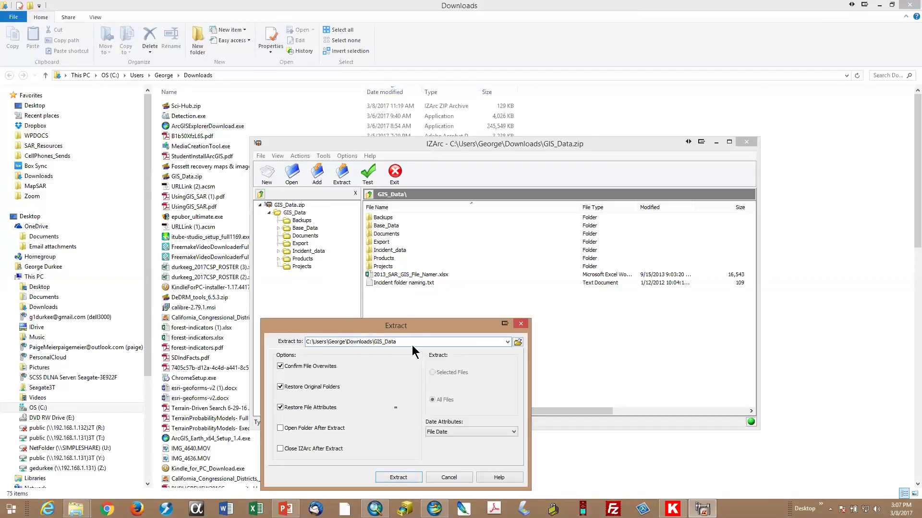
drag(415, 342, 312, 342)
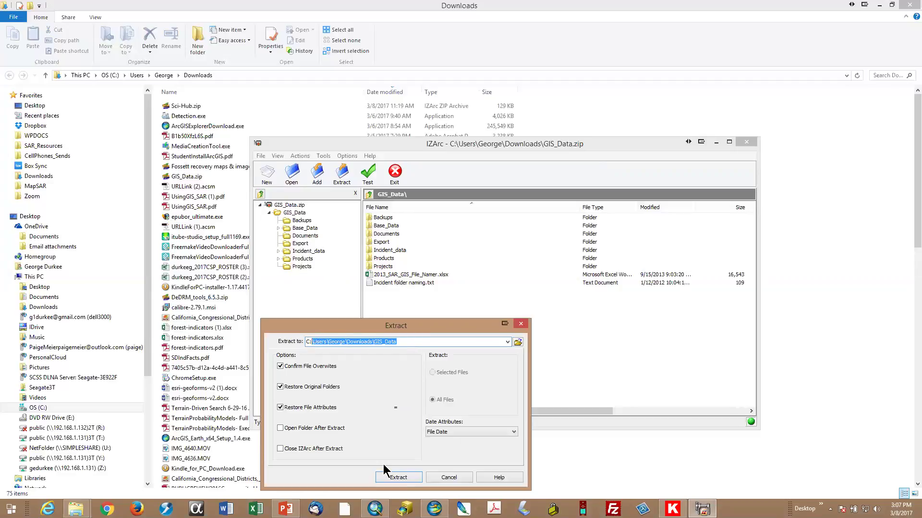
key(BackSpace)
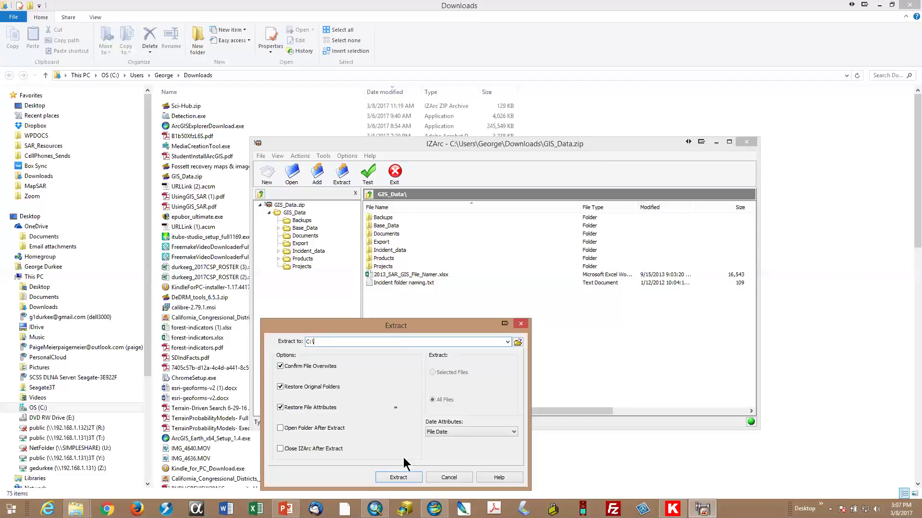
click(396, 477)
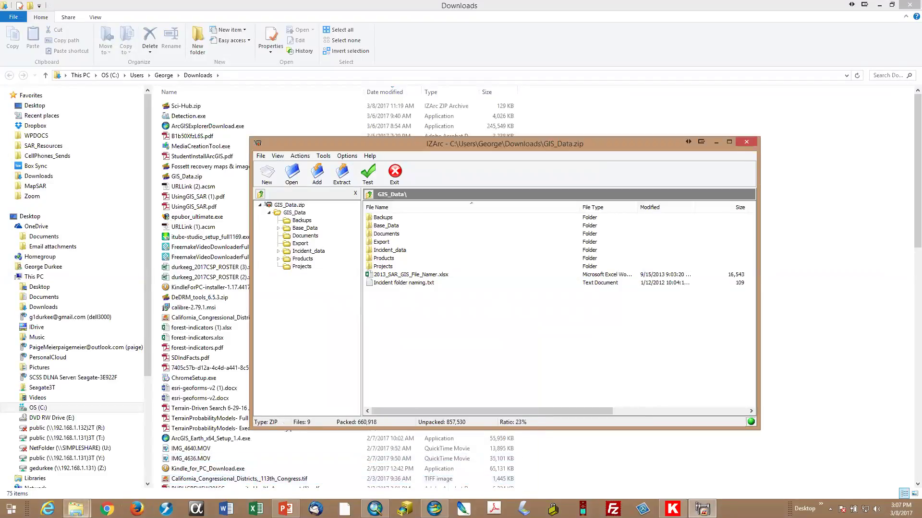
Switch to the Base_Data File Explorer window, collapse GIS_DataWithData, expand C:\GIS_Data and widen the folder tree.
click(76, 509)
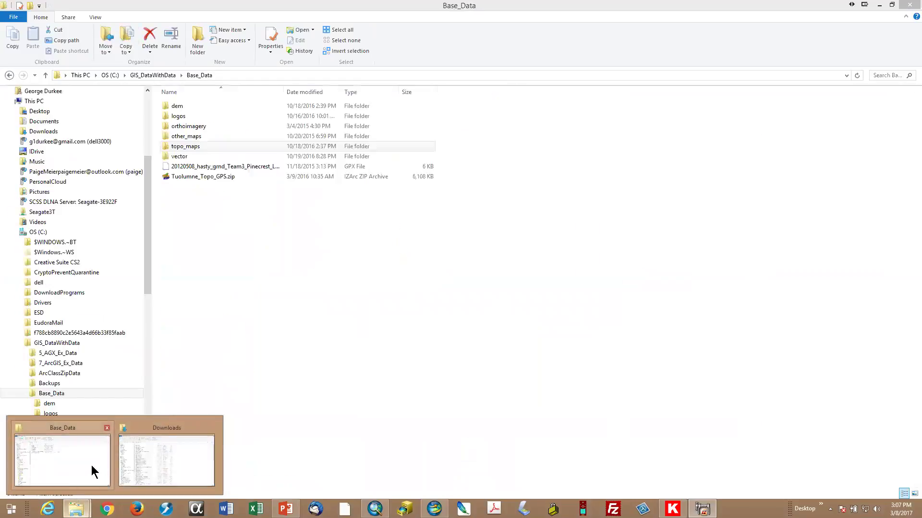
click(91, 465)
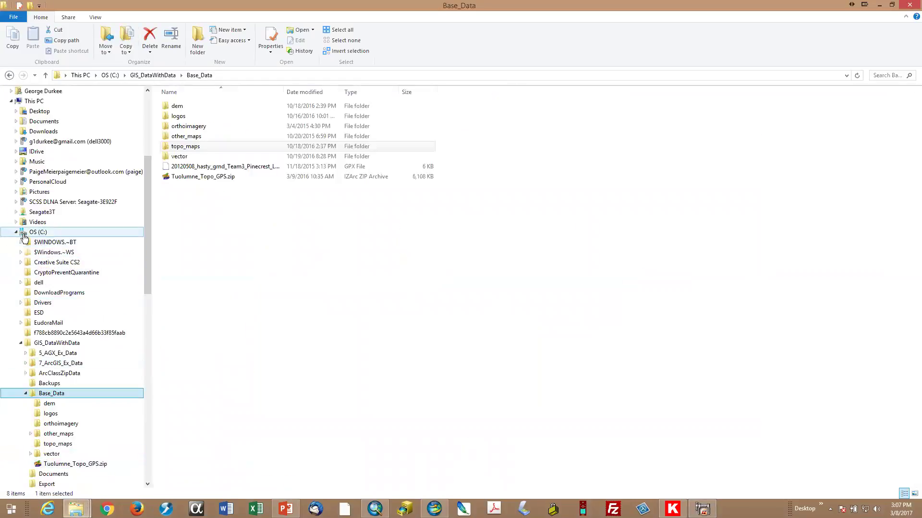
drag(148, 253, 148, 278)
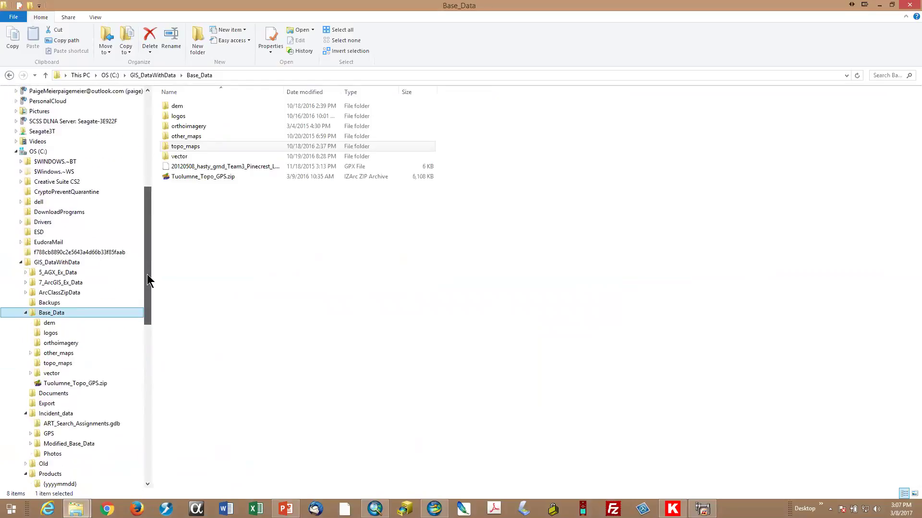
click(21, 263)
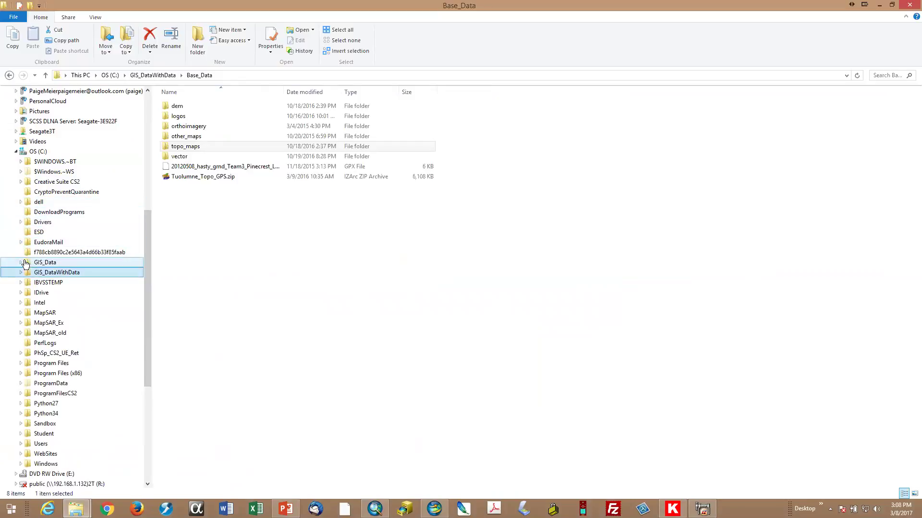
click(21, 263)
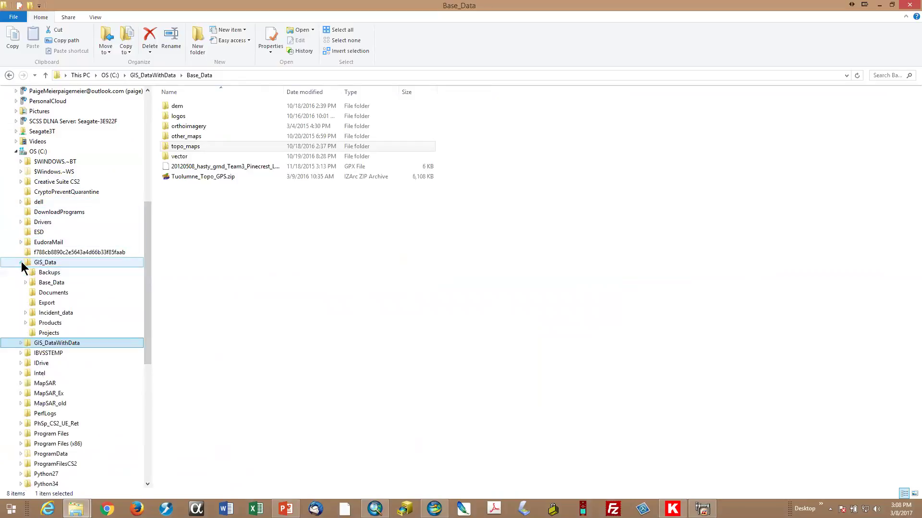
scroll(54, 289, down, 2)
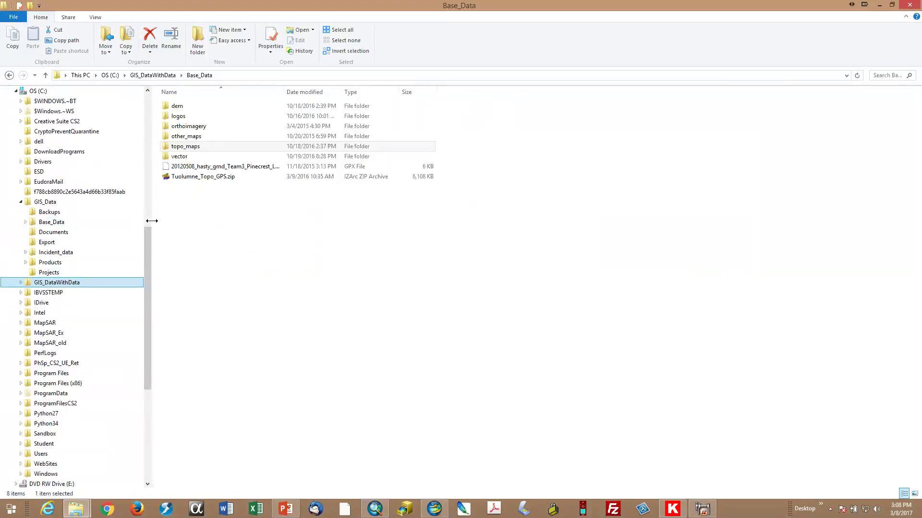
drag(151, 221, 242, 222)
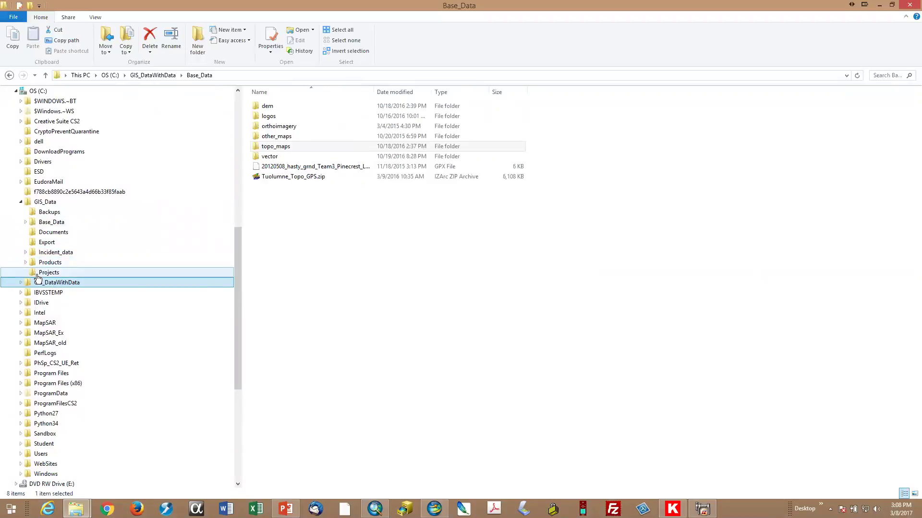
Expand Base_Data inside GIS_Data and examine its topo_maps and vector folders.
click(26, 222)
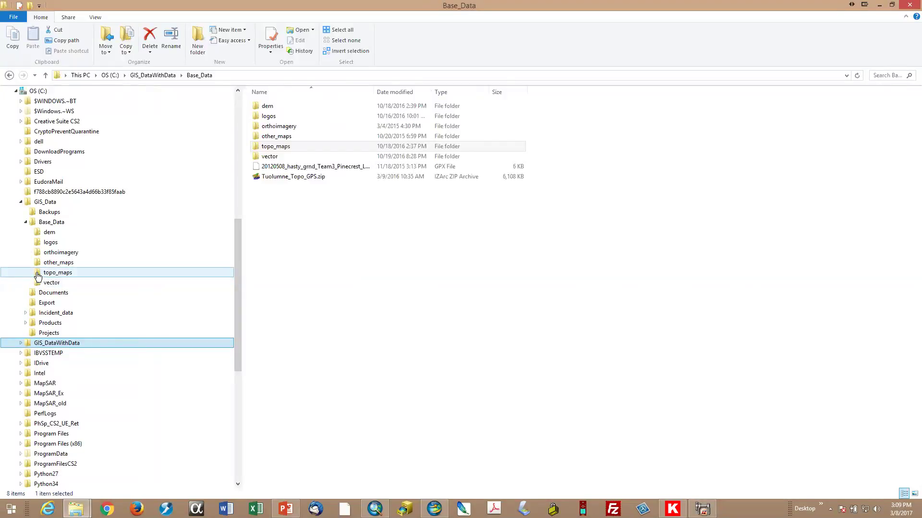
click(38, 275)
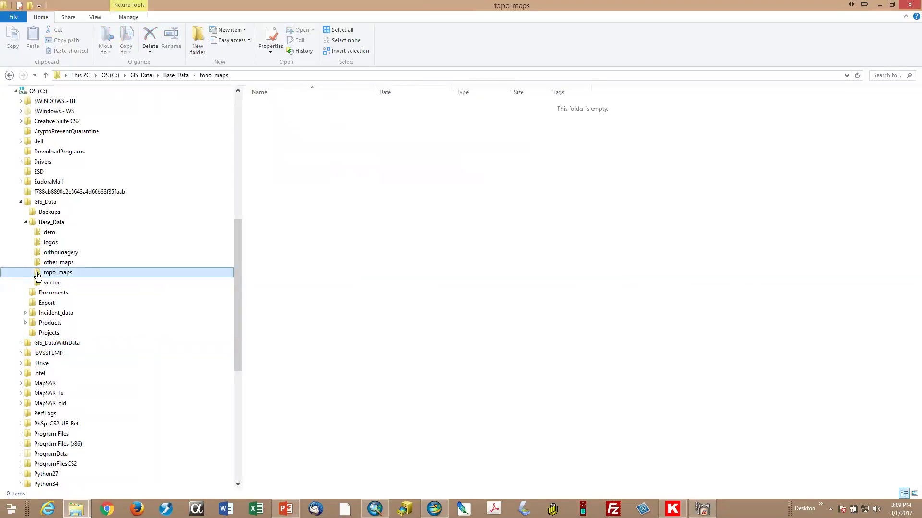
scroll(38, 275, down, 2)
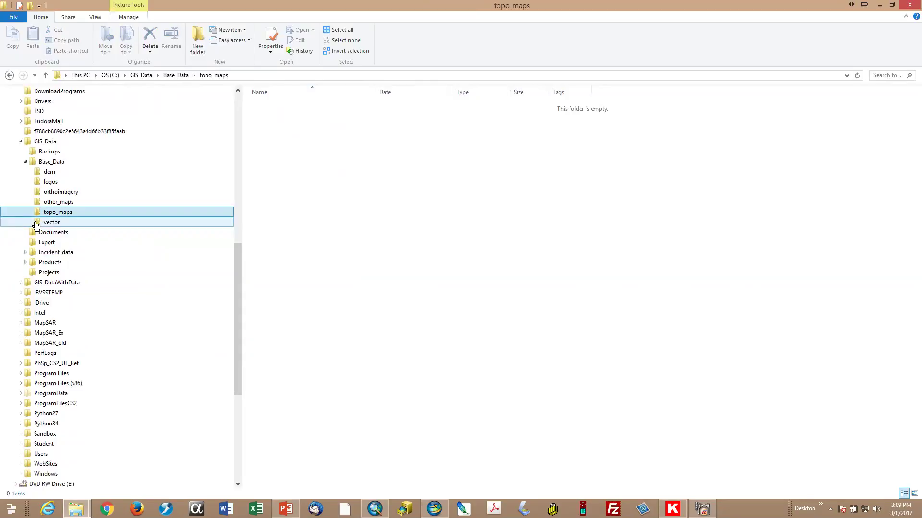
click(37, 225)
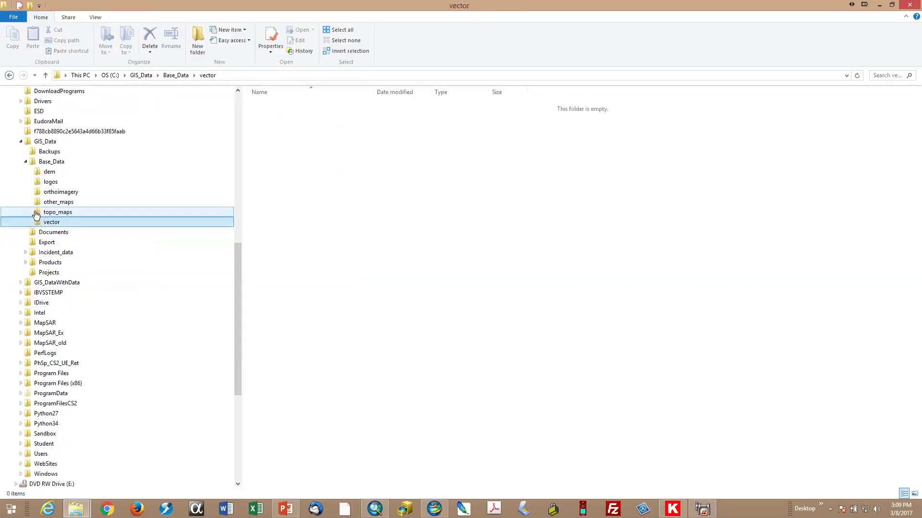
click(36, 214)
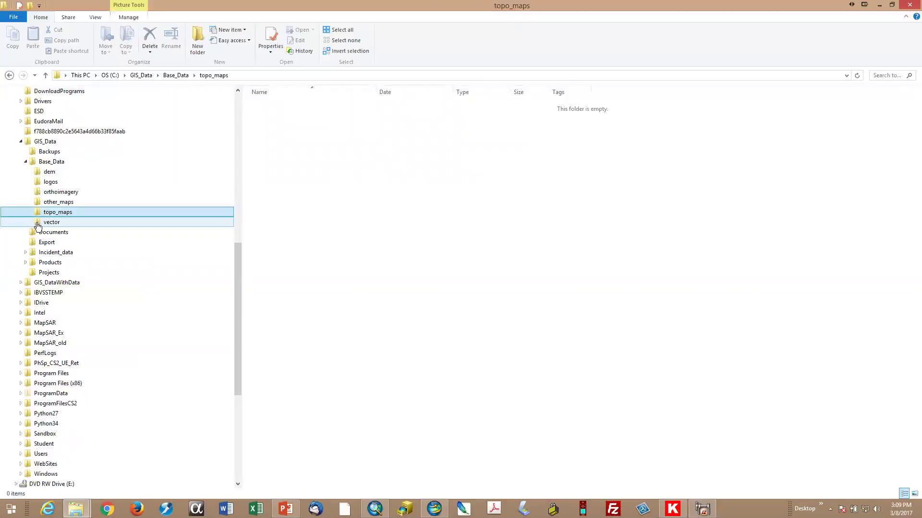
click(38, 223)
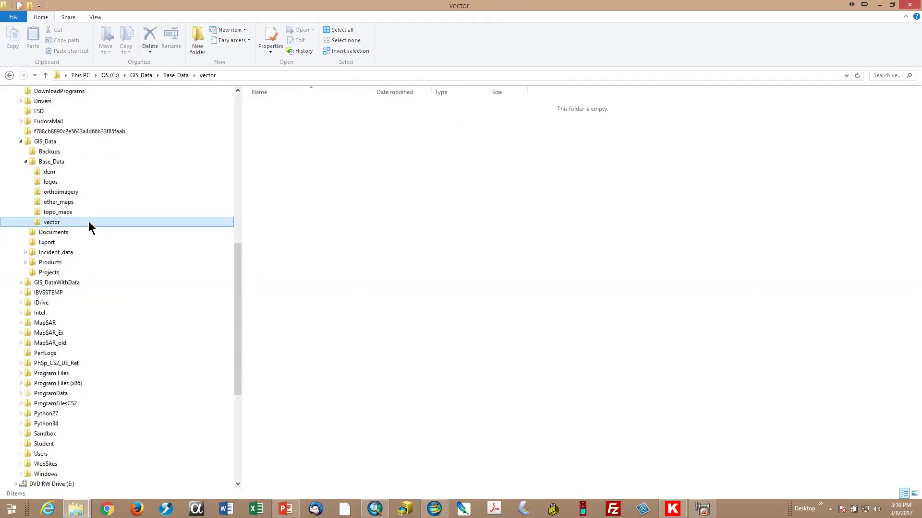
Open GIS_Data's Documents folder, expand Incident_data and examine the rest of the folder structure.
click(54, 232)
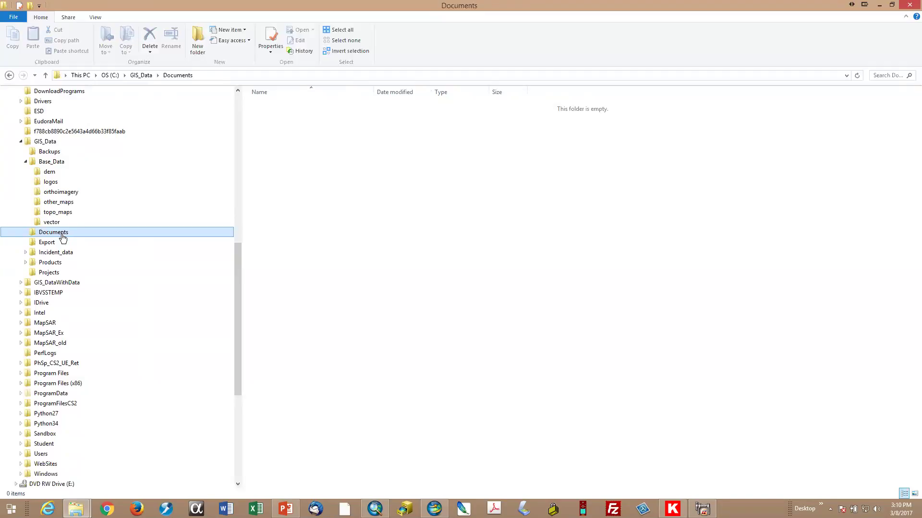
scroll(58, 236, down, 1)
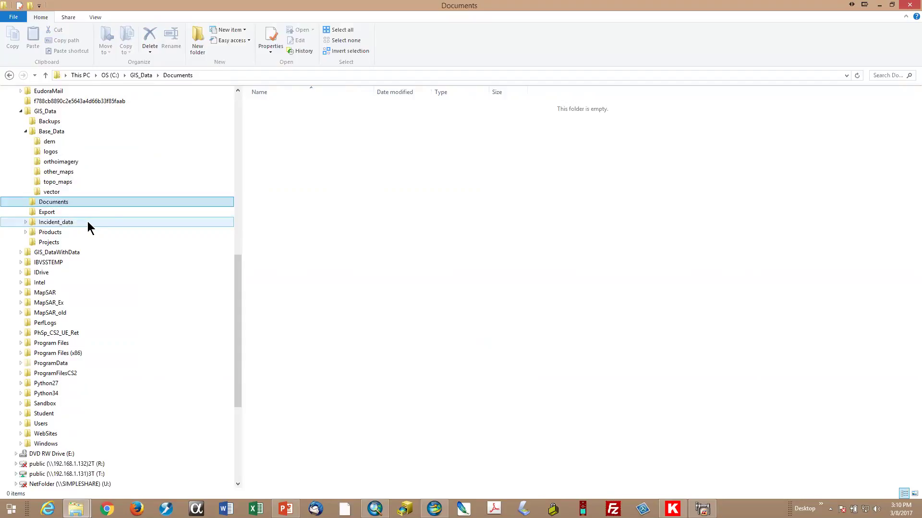
click(24, 222)
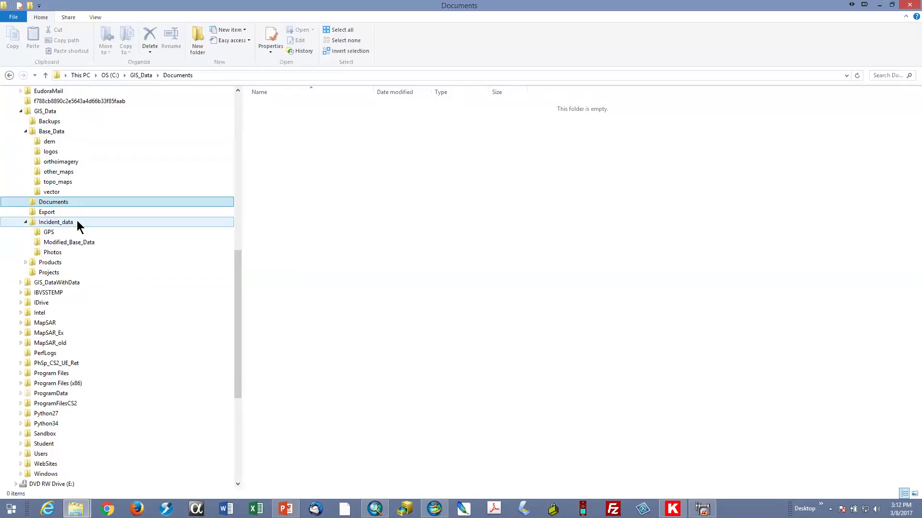
scroll(78, 222, up, 3)
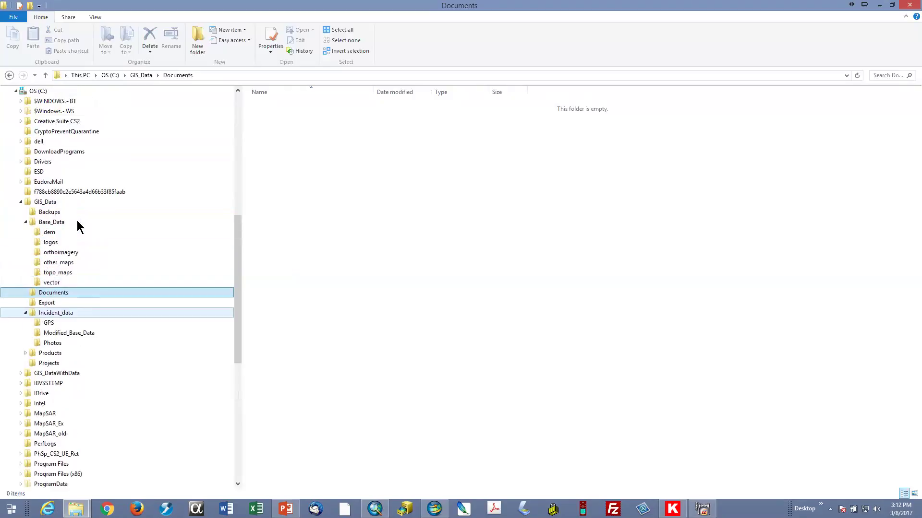
scroll(77, 221, down, 1)
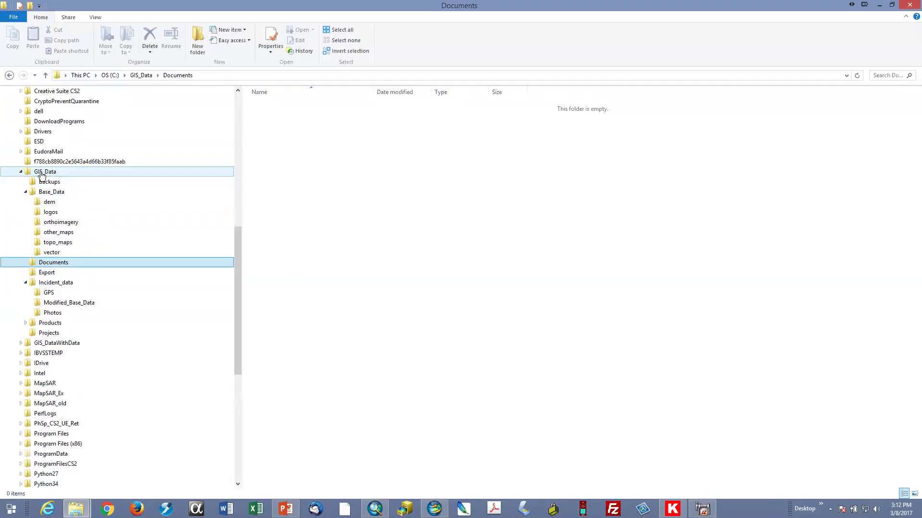
scroll(41, 174, up, 1)
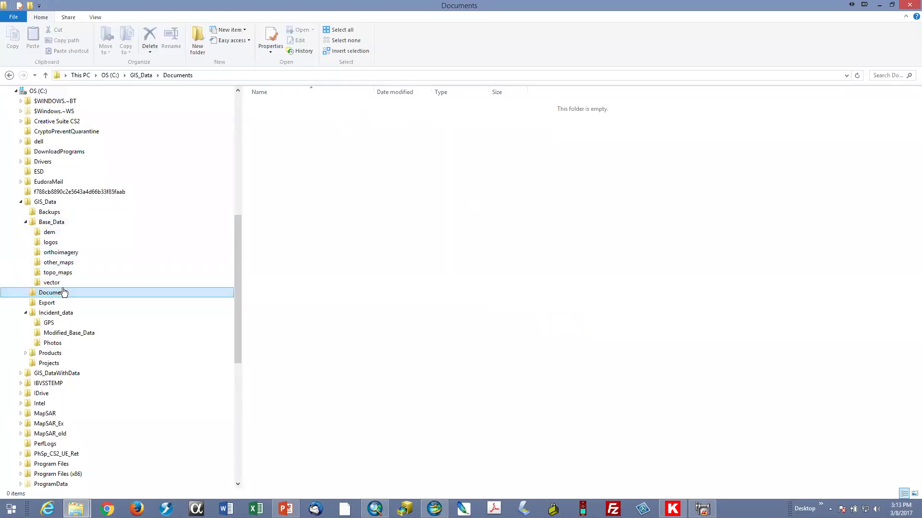
scroll(64, 292, down, 1)
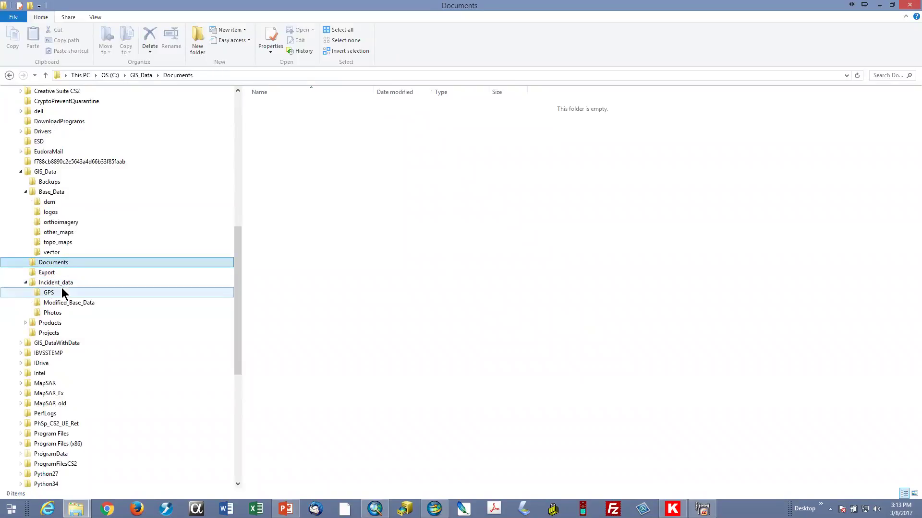
scroll(64, 293, down, 2)
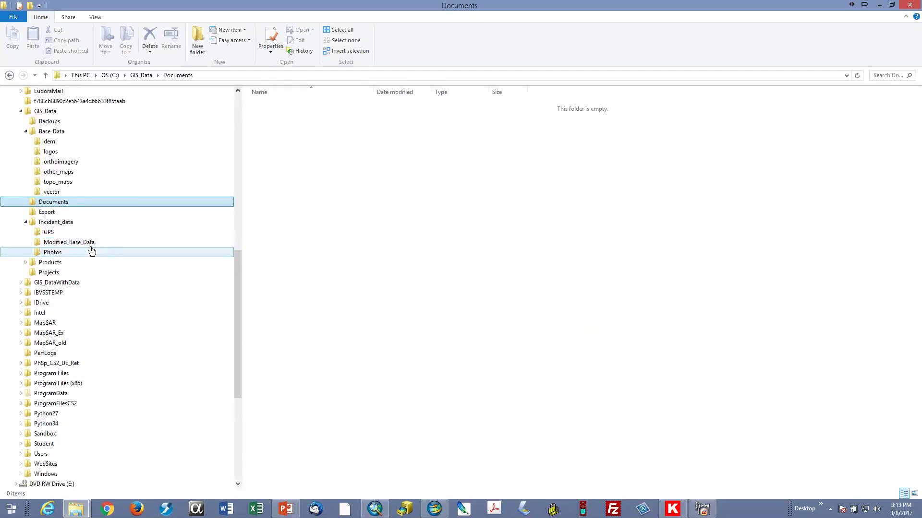
scroll(89, 249, up, 1)
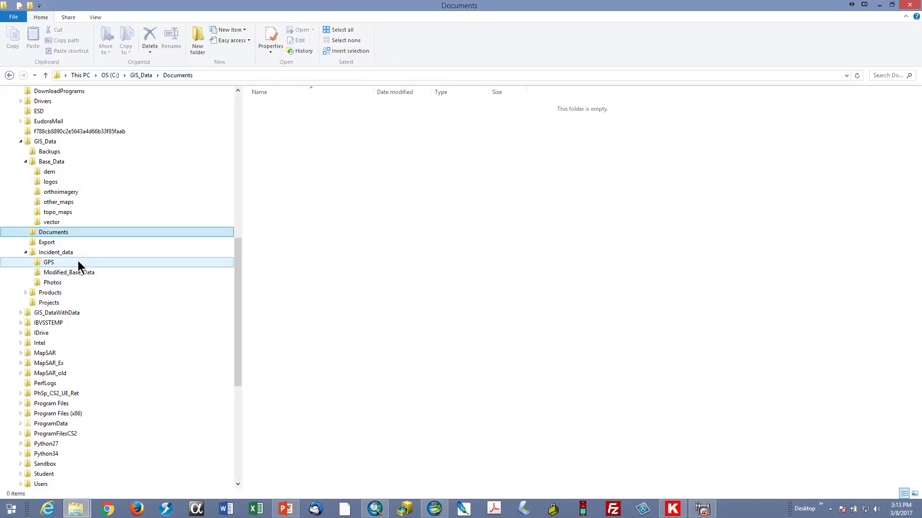
scroll(80, 267, down, 2)
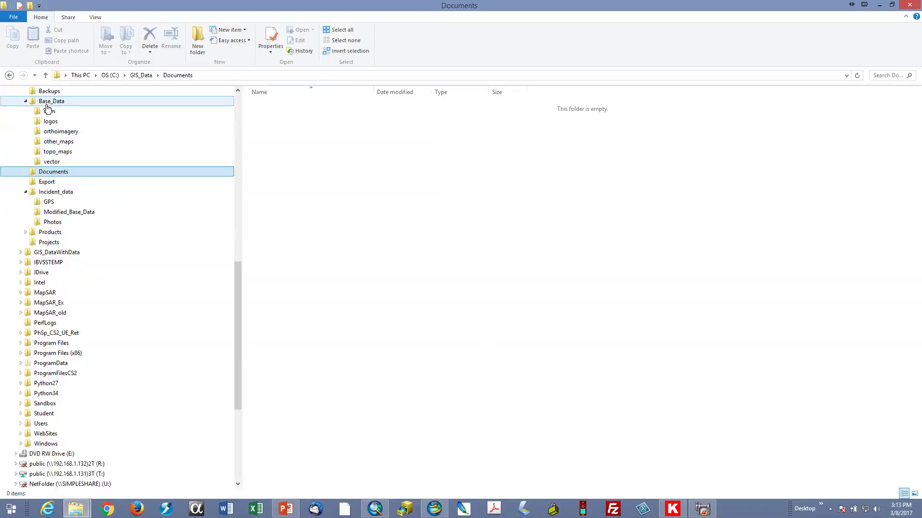
Expand GIS_DataWithData and its Base_Data folder, and examine the files in topo_maps.
click(20, 252)
scroll(21, 259, down, 2)
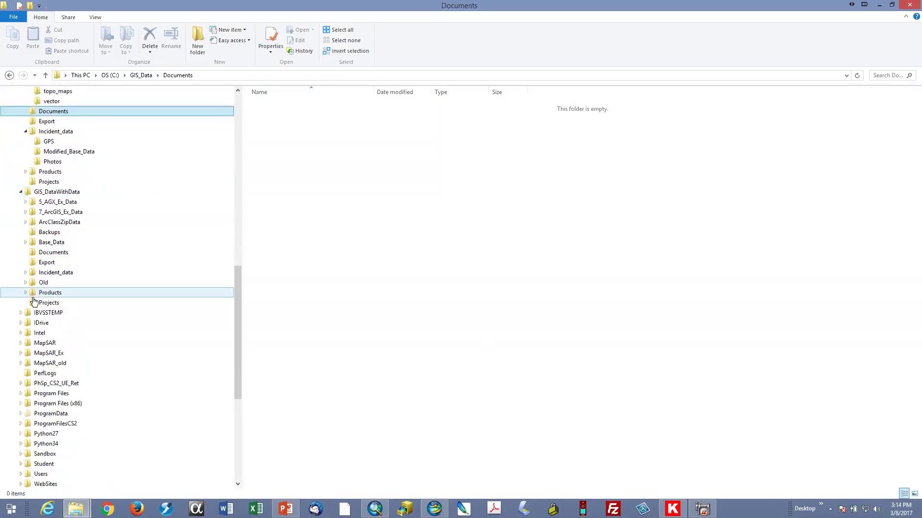
click(25, 242)
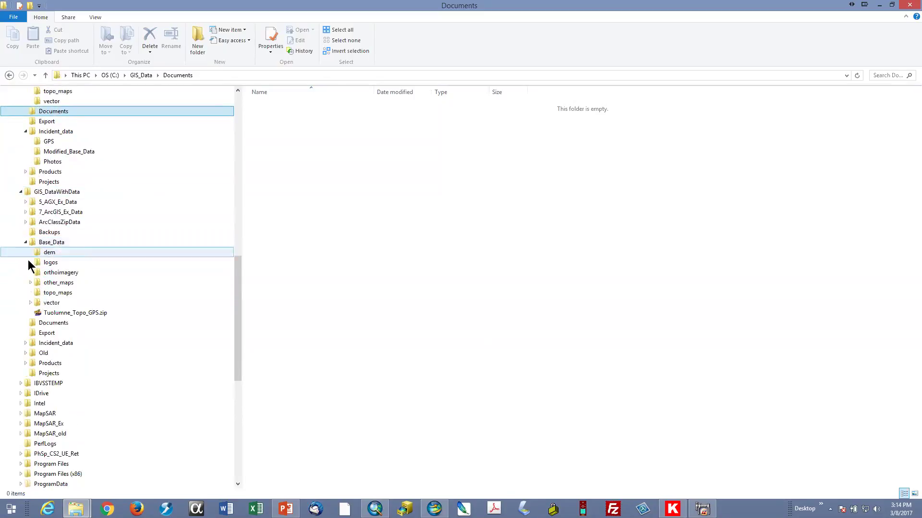
click(39, 294)
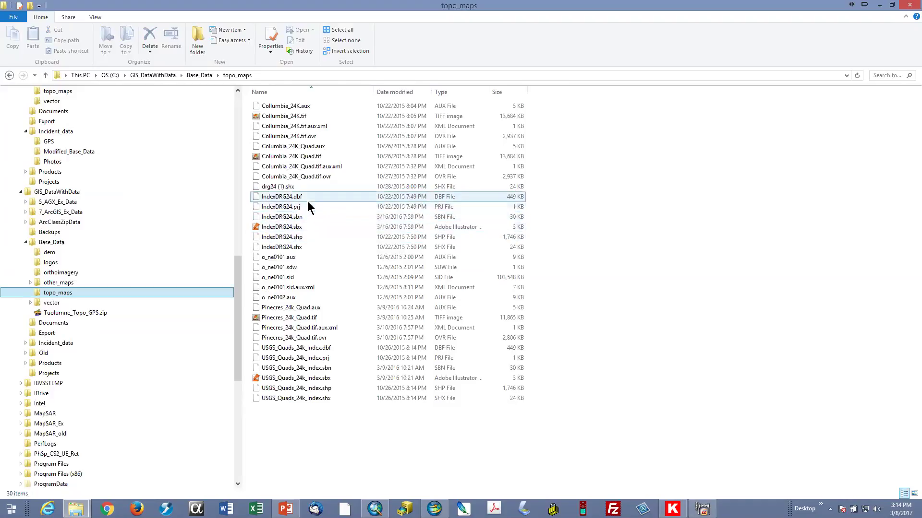
click(313, 244)
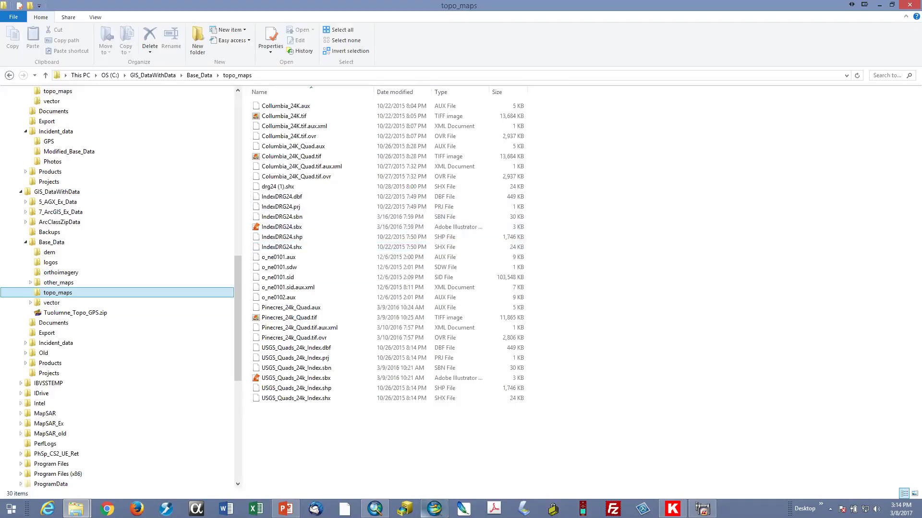
Switch to ArcMap and add IndexDRG24.shp from the topo_maps folder to the empty map.
key(alt+Tab)
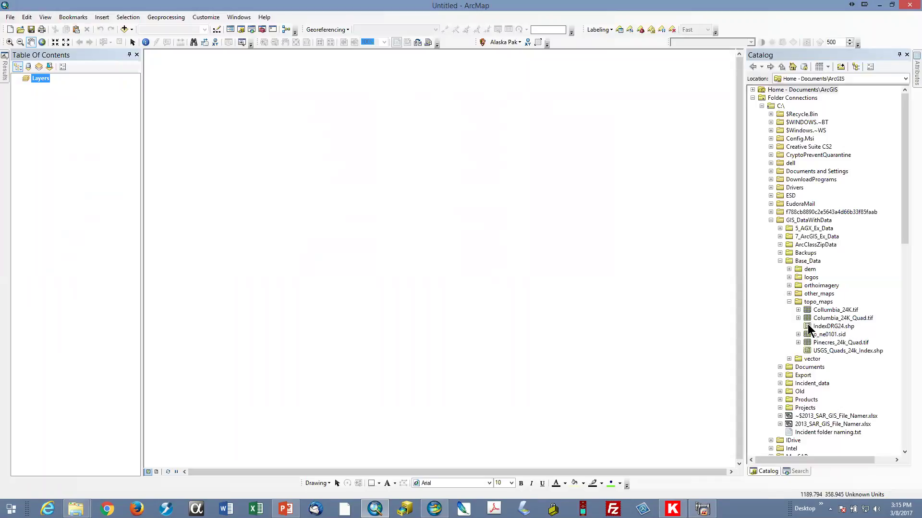
drag(808, 329, 353, 209)
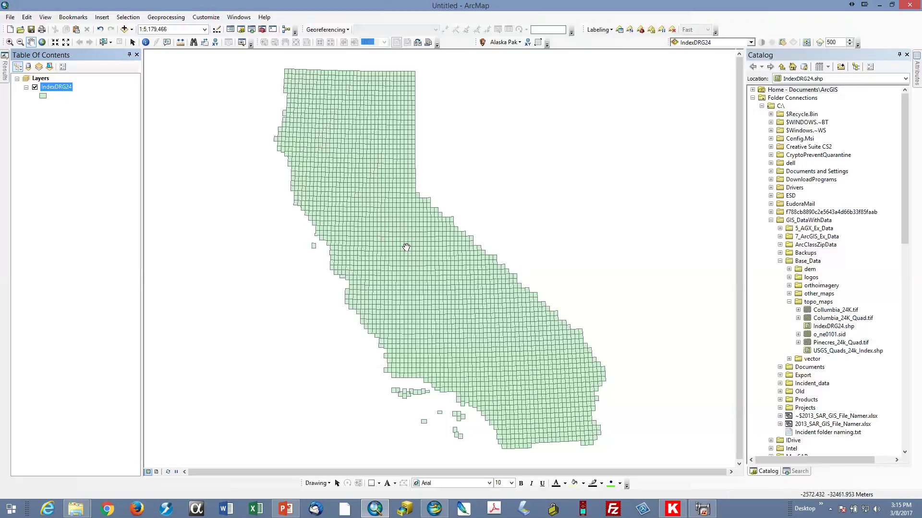
Restyle the IndexDRG24 polygons with no fill colour and a red outline of width 2.
scroll(407, 248, up, 1)
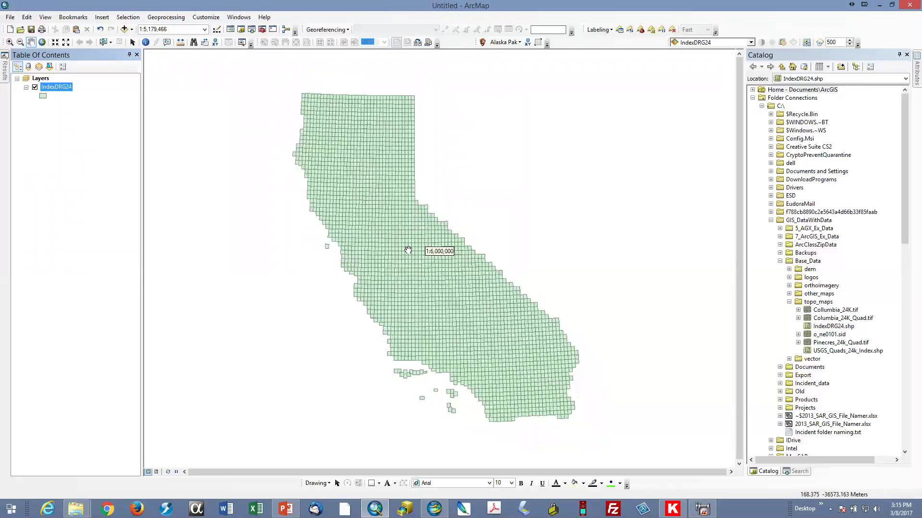
scroll(407, 250, up, 8)
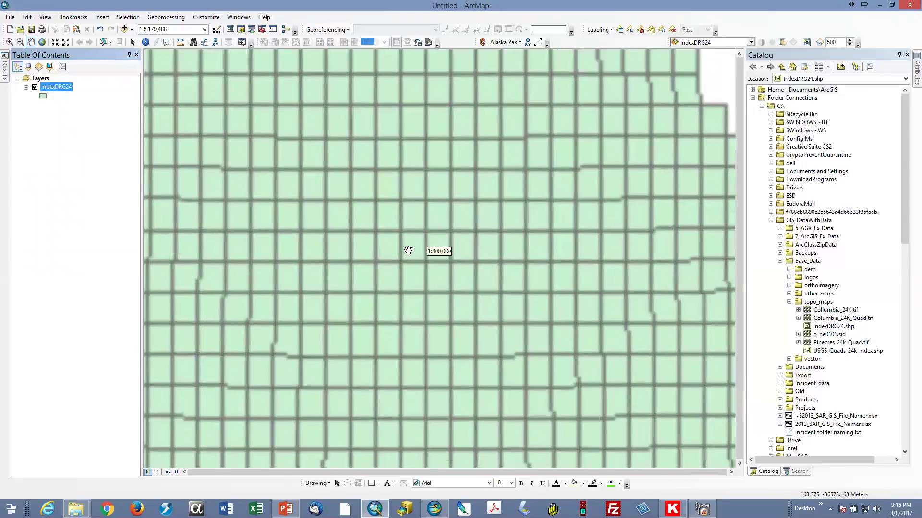
drag(416, 288, 341, 353)
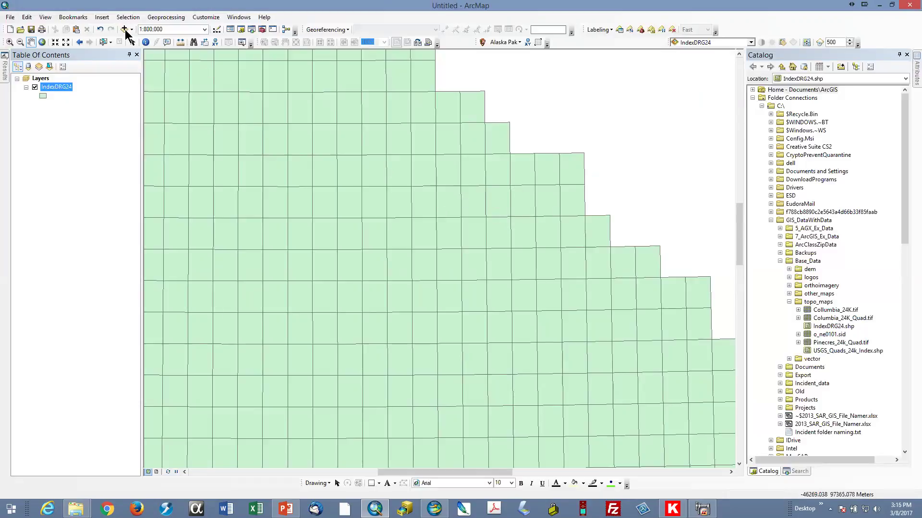
double_click(42, 96)
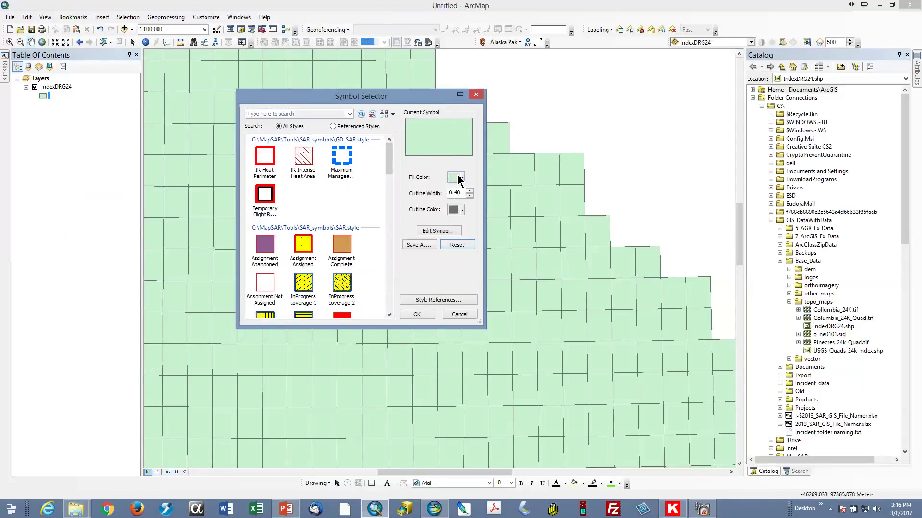
click(454, 179)
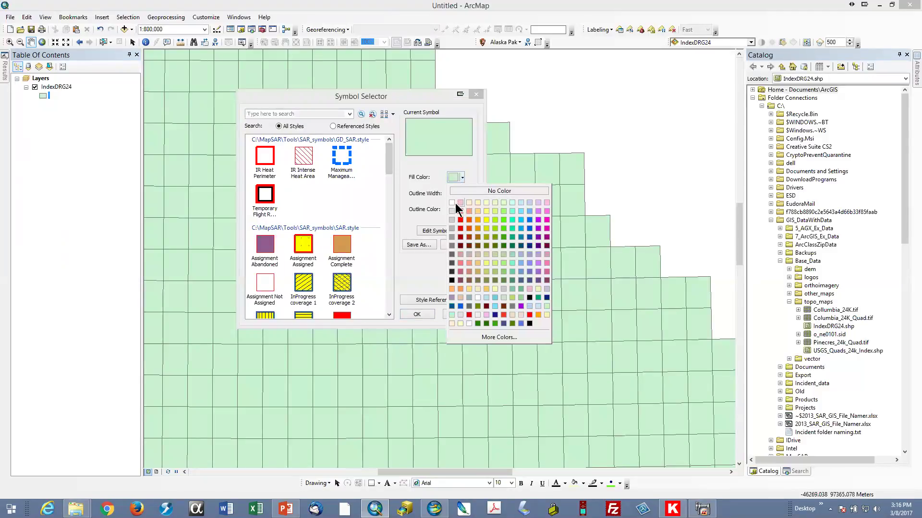
click(465, 190)
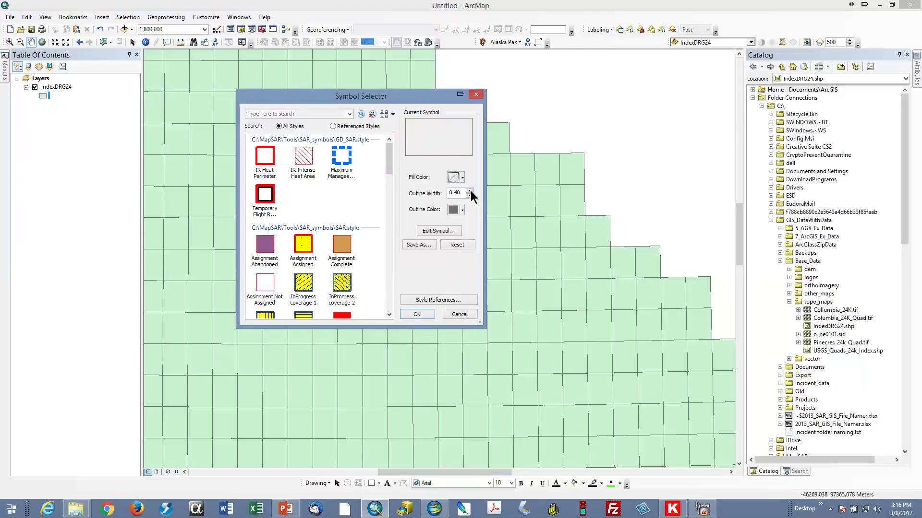
click(471, 191)
click(471, 191)
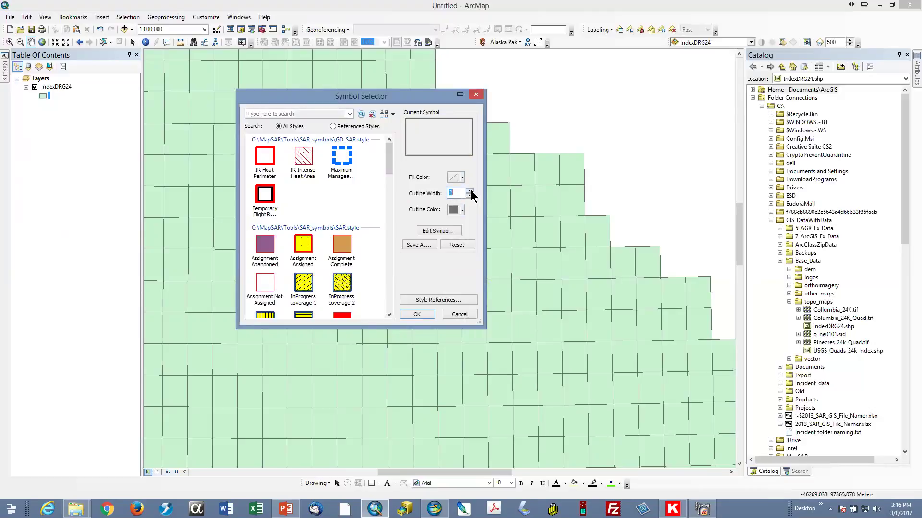
click(463, 209)
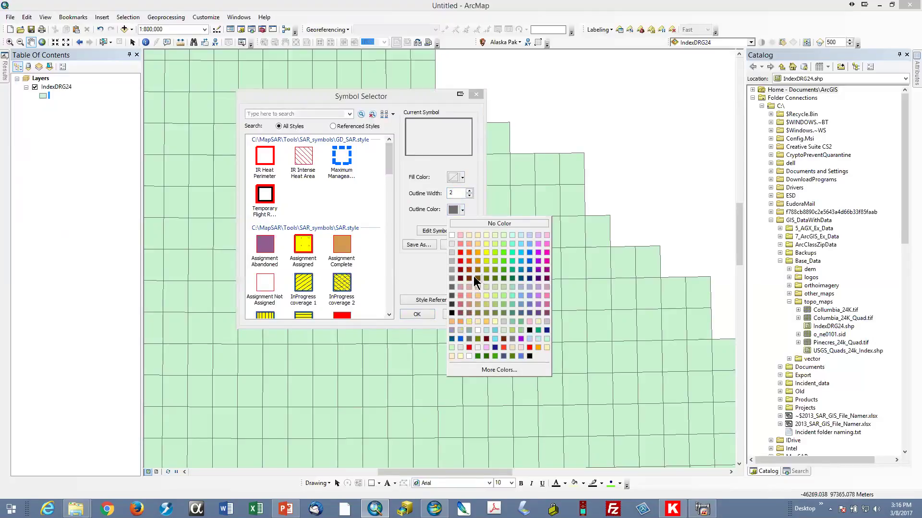
click(461, 252)
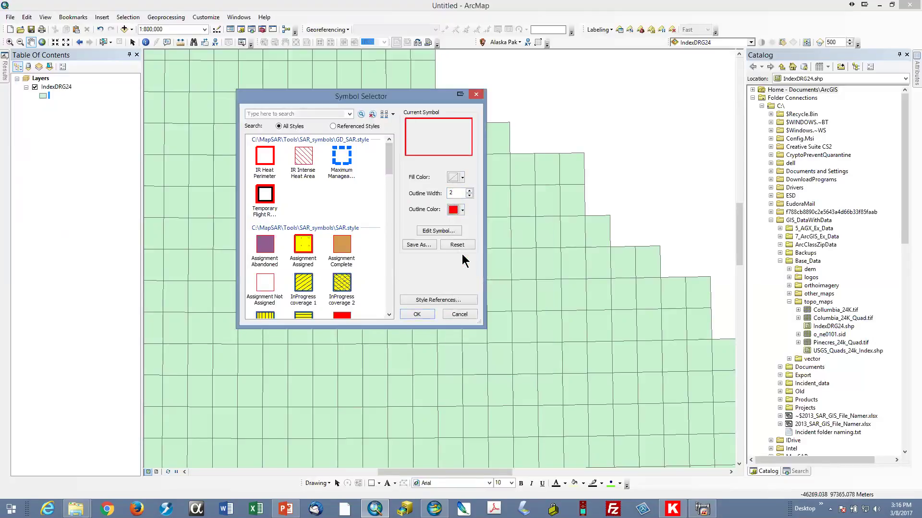
click(416, 314)
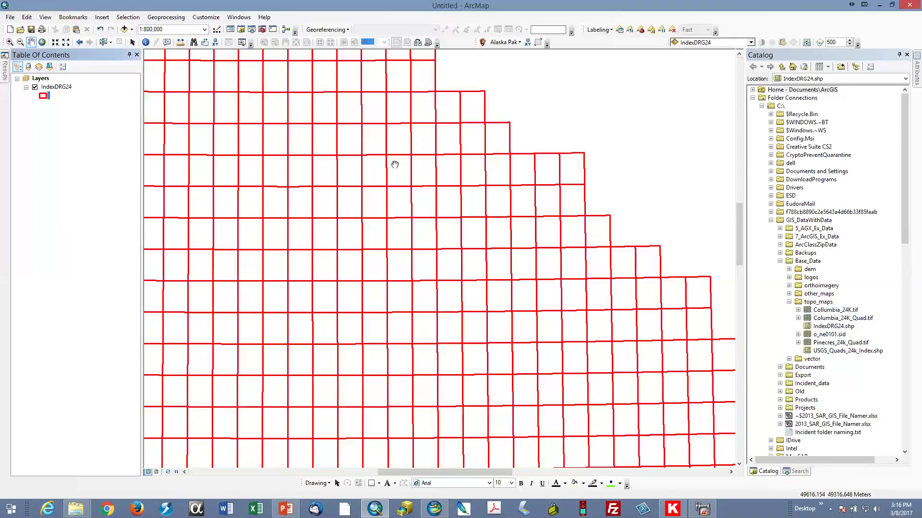
Identify one quad cell near the stepped eastern edge of IndexDRG24, examine its attributes and move the results window off the map.
click(146, 42)
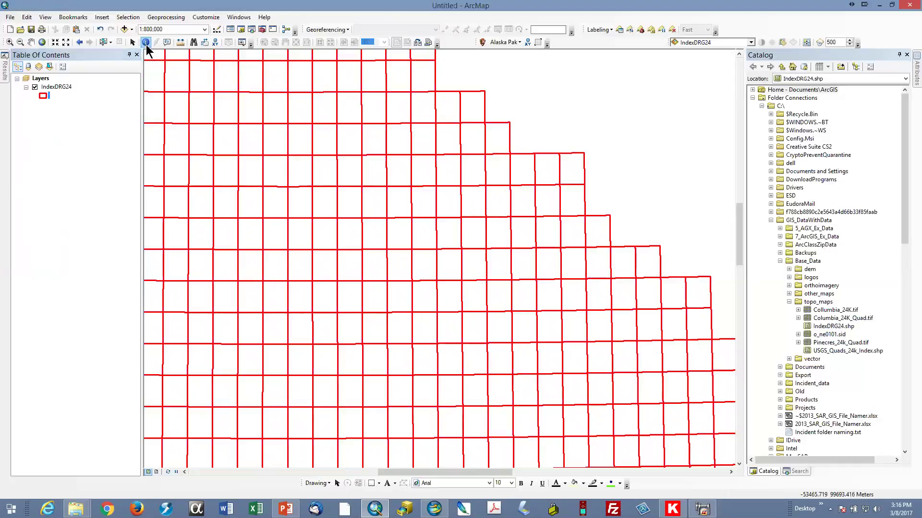
click(474, 238)
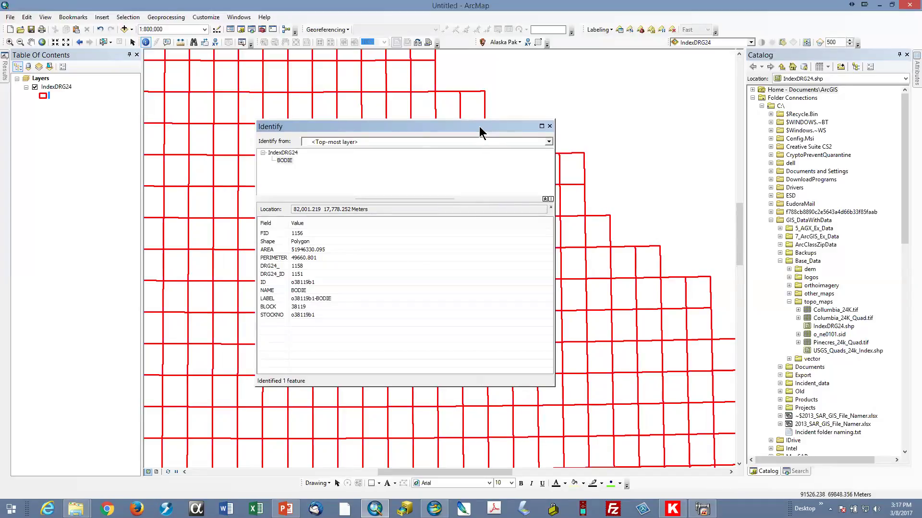
drag(479, 126, 921, 125)
Switch to ArcGIS Explorer and examine which raster files can be added from the topo_maps folder in C:\GIS_DataWithData\Base_Data, without adding any.
click(437, 509)
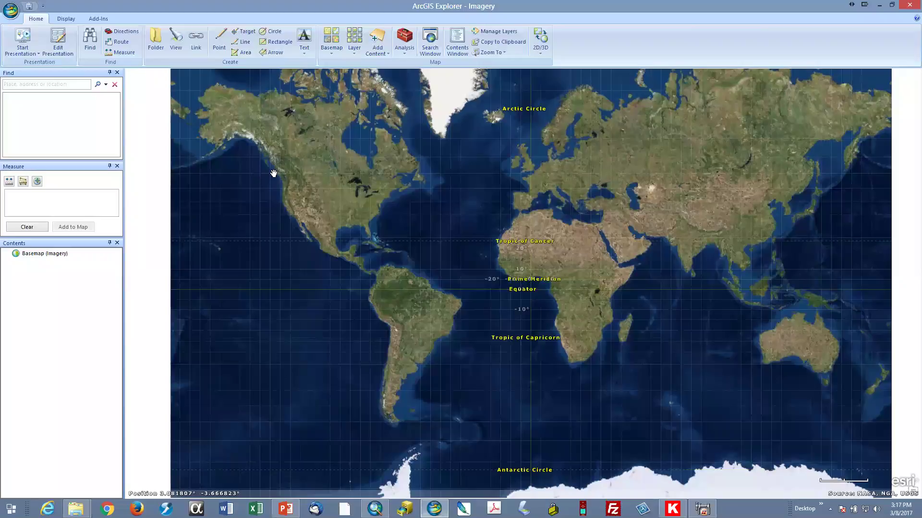
click(380, 54)
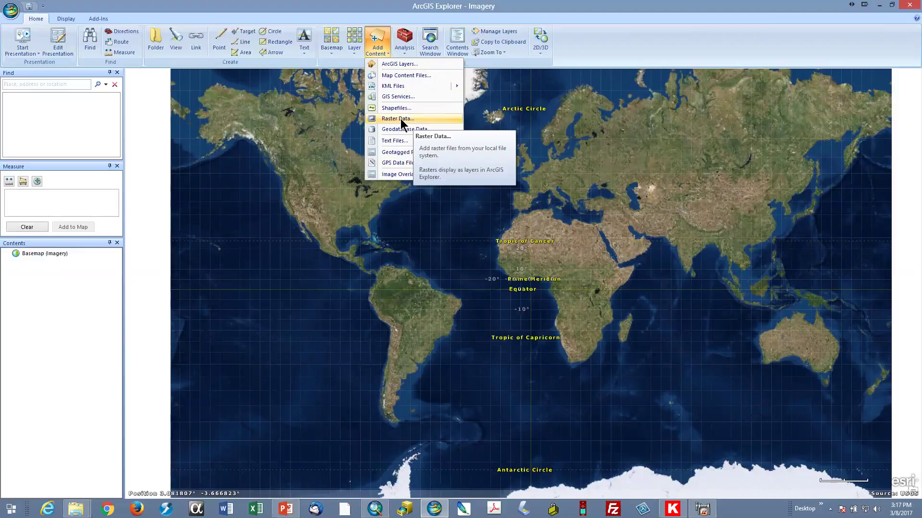
click(401, 120)
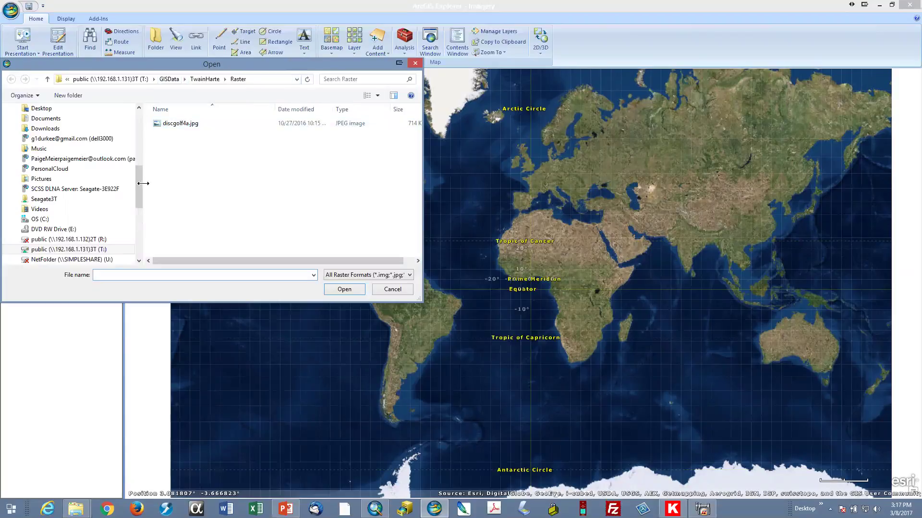
drag(139, 182, 129, 206)
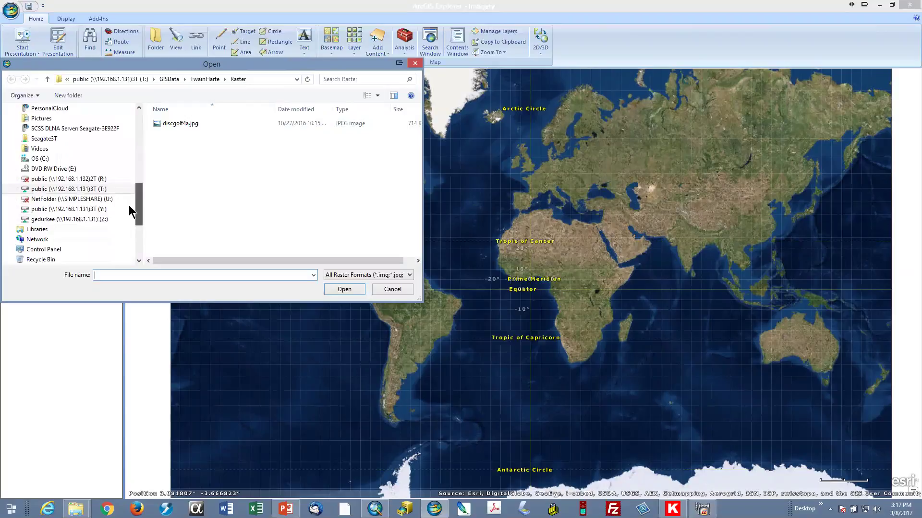
click(18, 159)
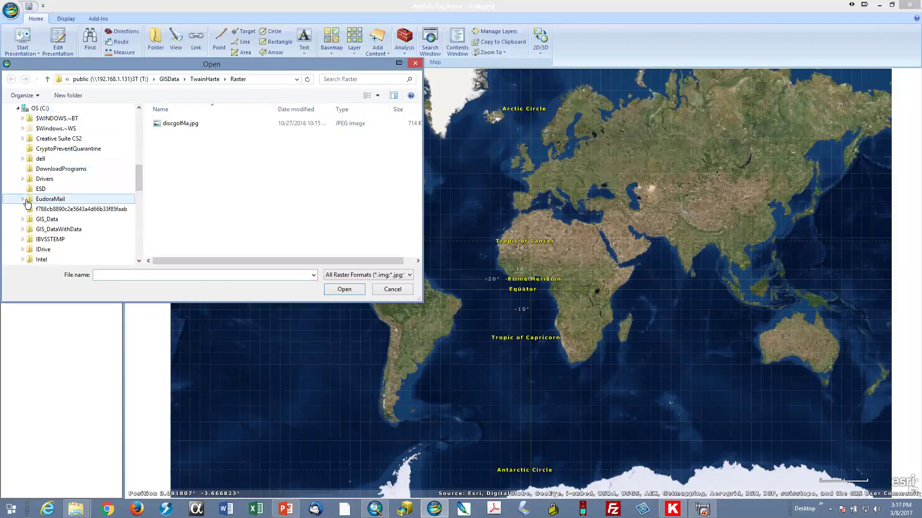
scroll(27, 204, down, 1)
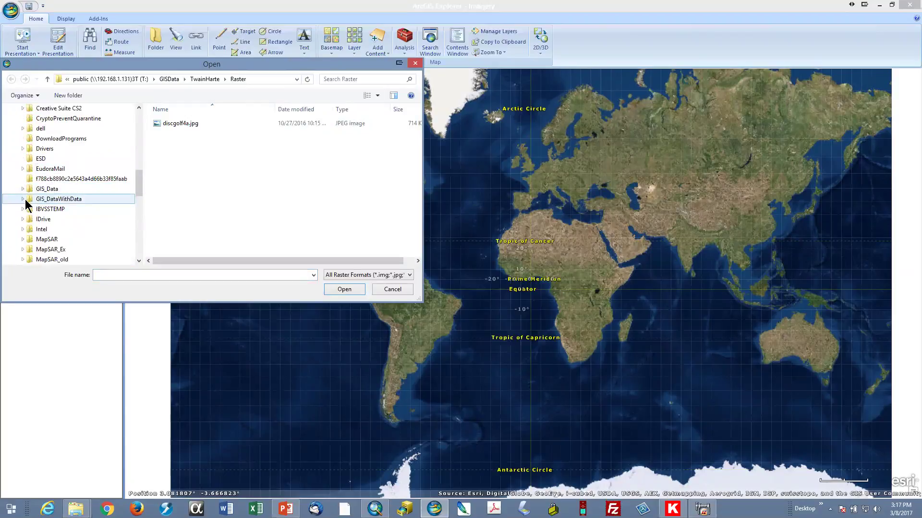
click(26, 202)
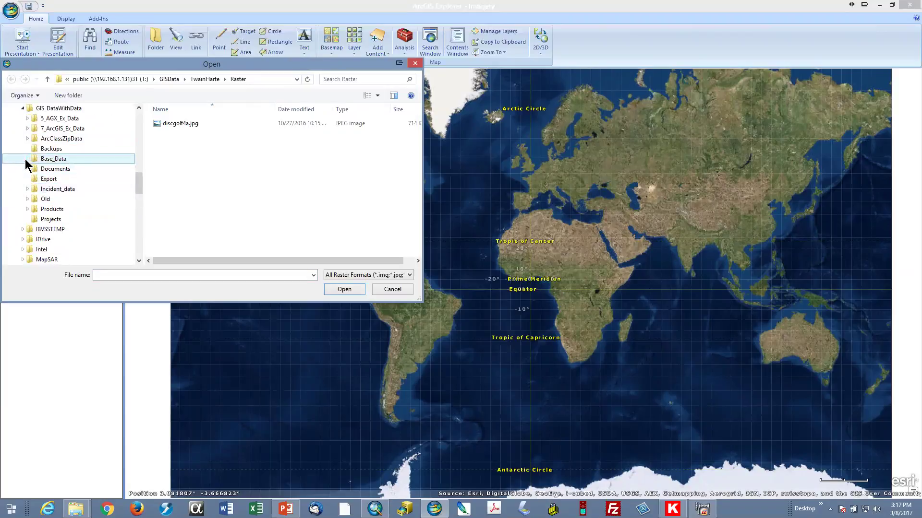
click(27, 159)
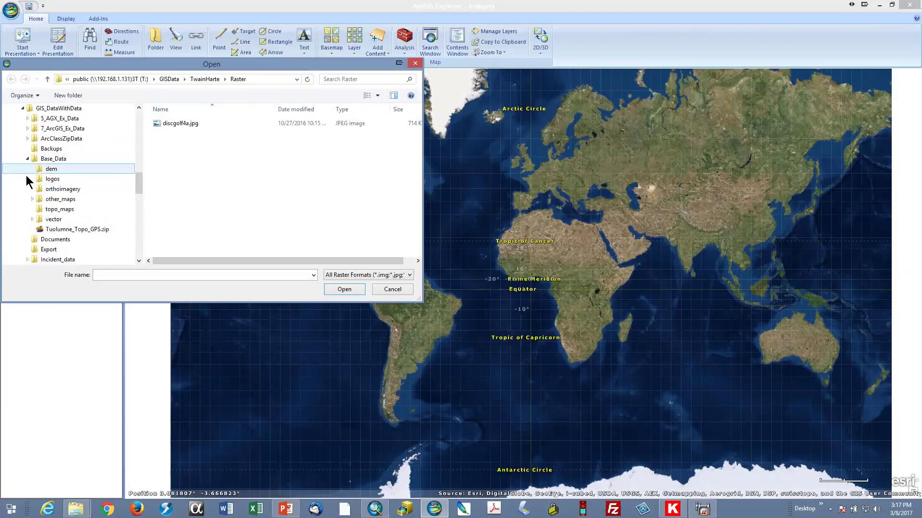
click(40, 211)
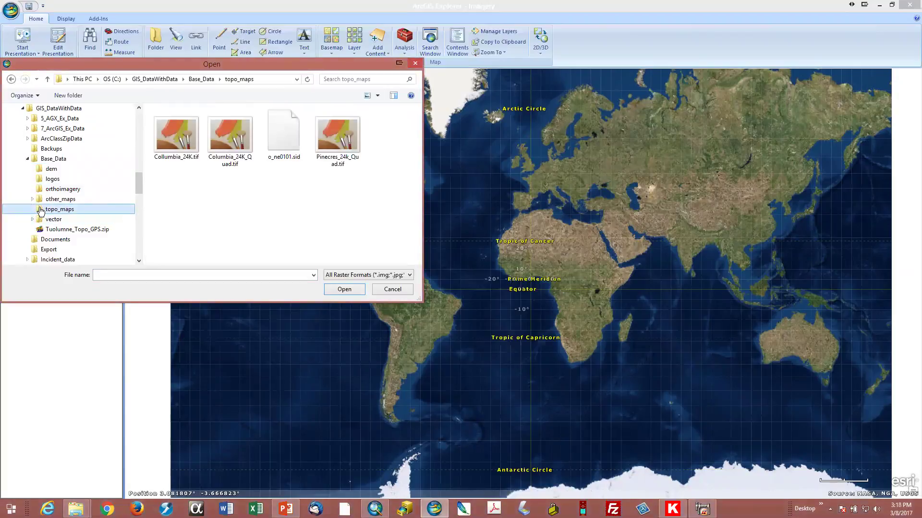
click(267, 189)
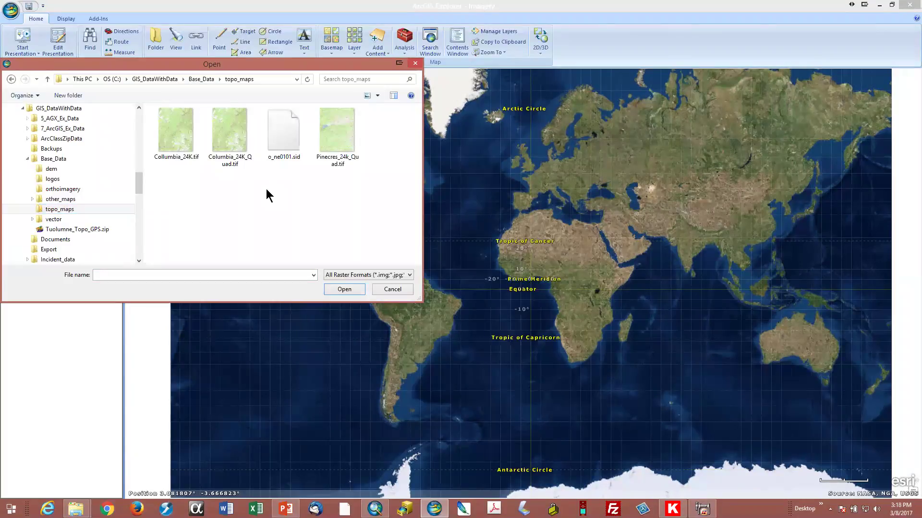
click(40, 211)
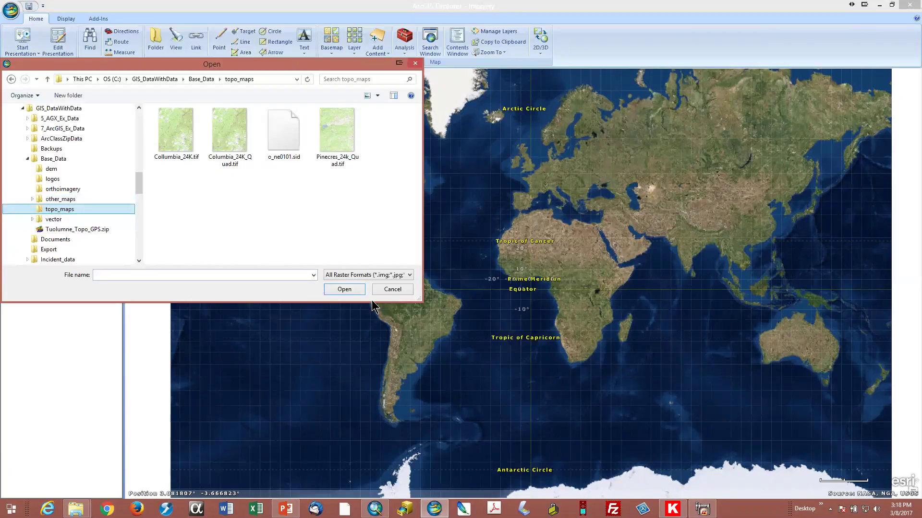
click(387, 290)
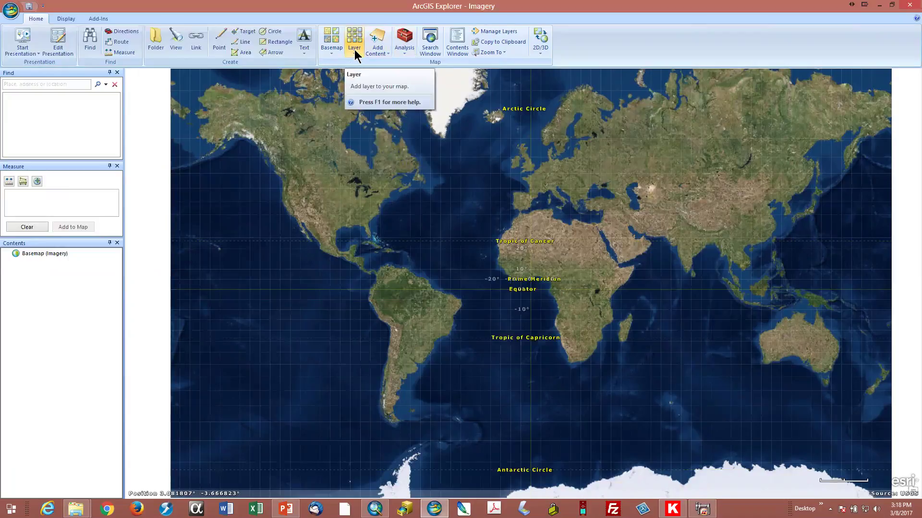
Add the shapefile IndexDRG24.shp from C:\GIS_DataWithData\Base_Data\topo_maps to the map.
click(384, 54)
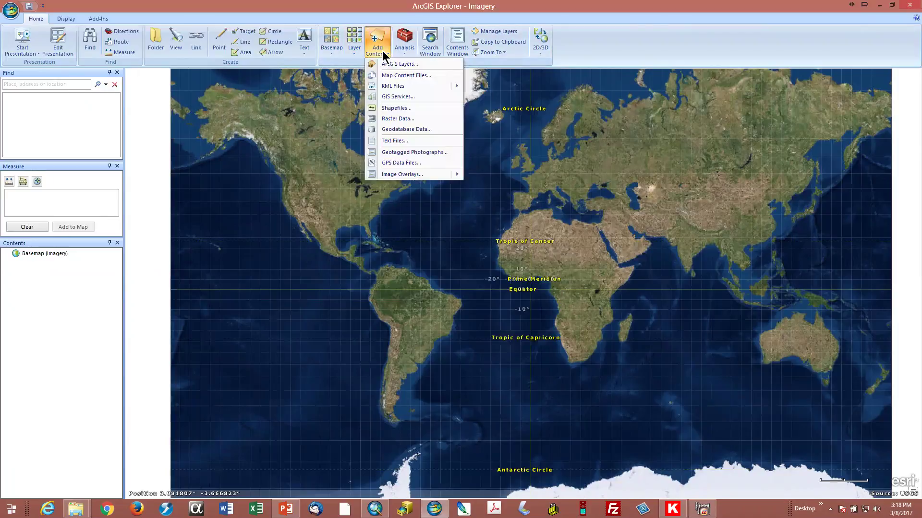
click(398, 108)
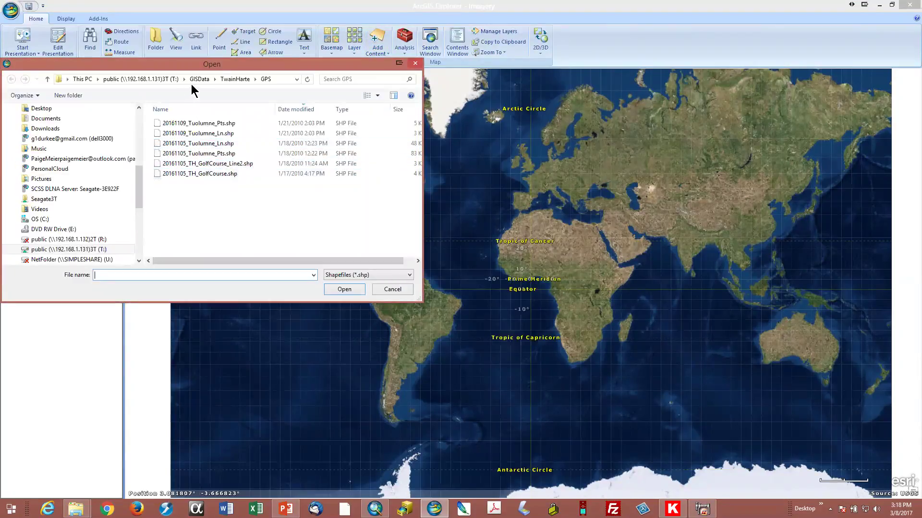
mouse_move(140, 188)
mouse_down()
mouse_move(137, 139)
mouse_move(137, 201)
mouse_up()
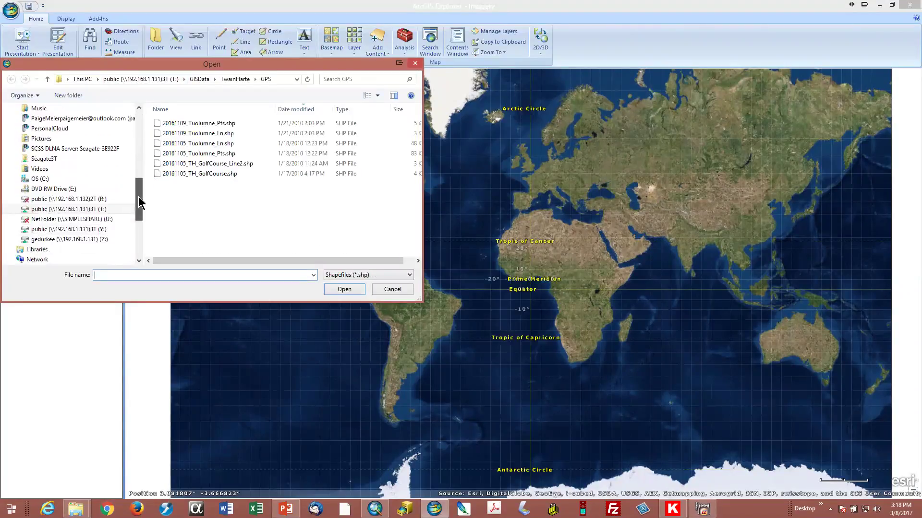
click(17, 180)
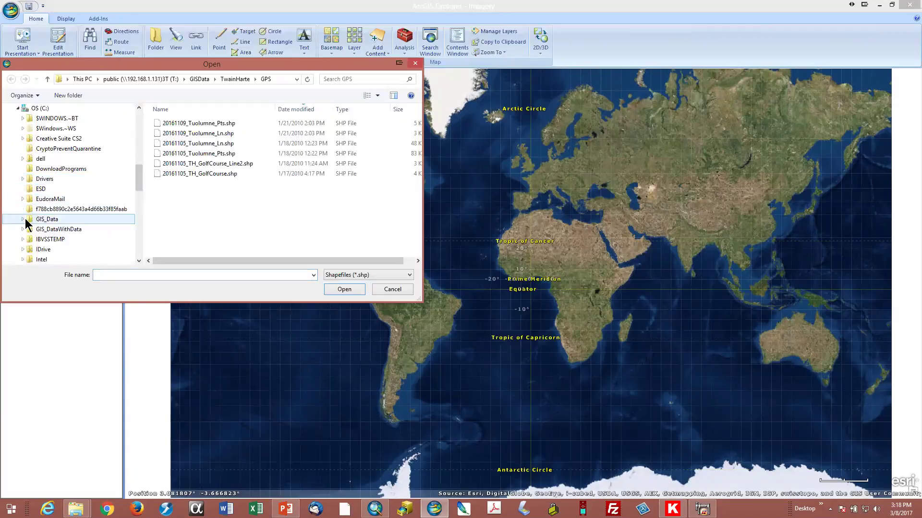
click(24, 229)
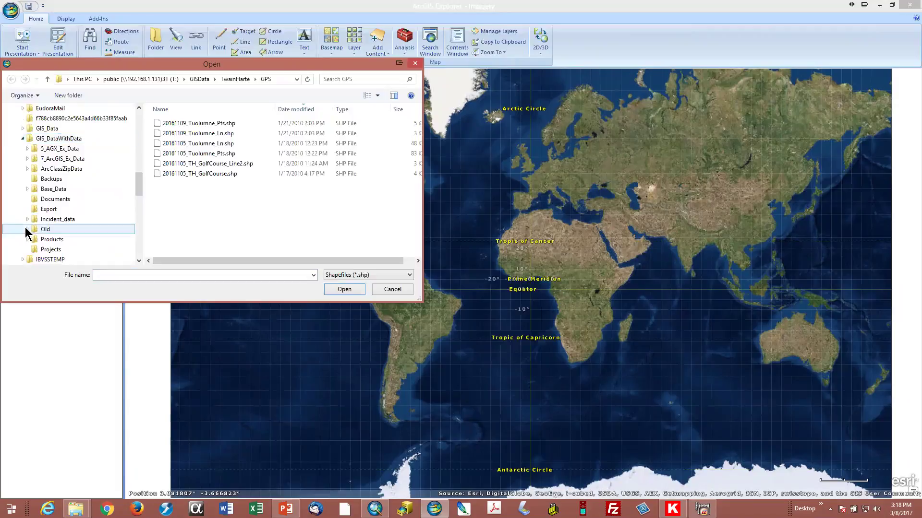
click(28, 188)
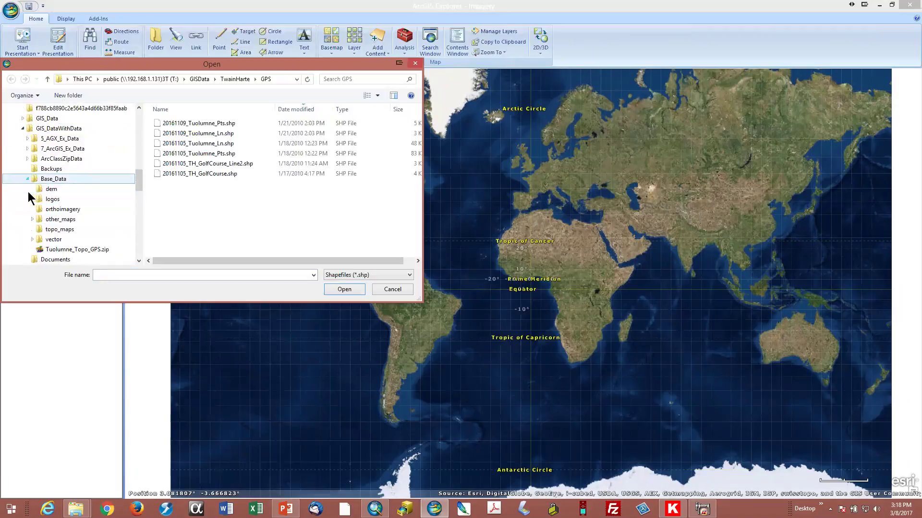
click(38, 229)
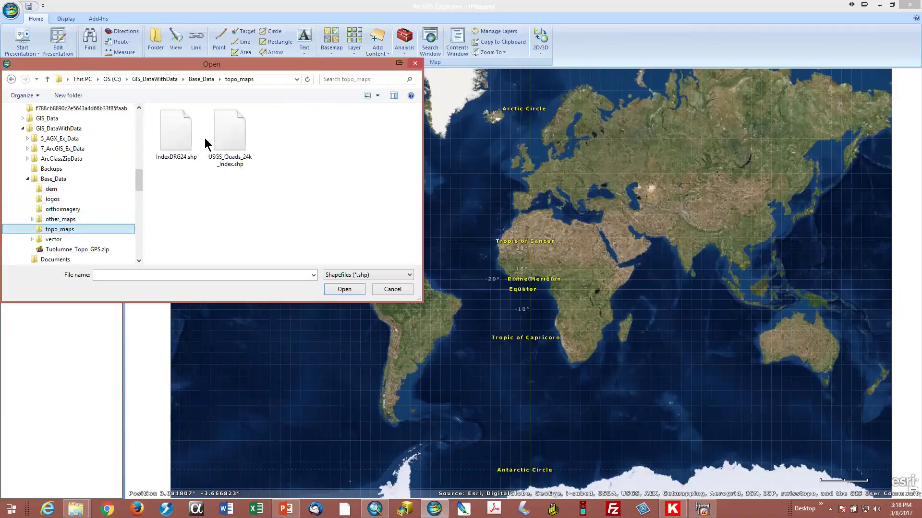
click(183, 138)
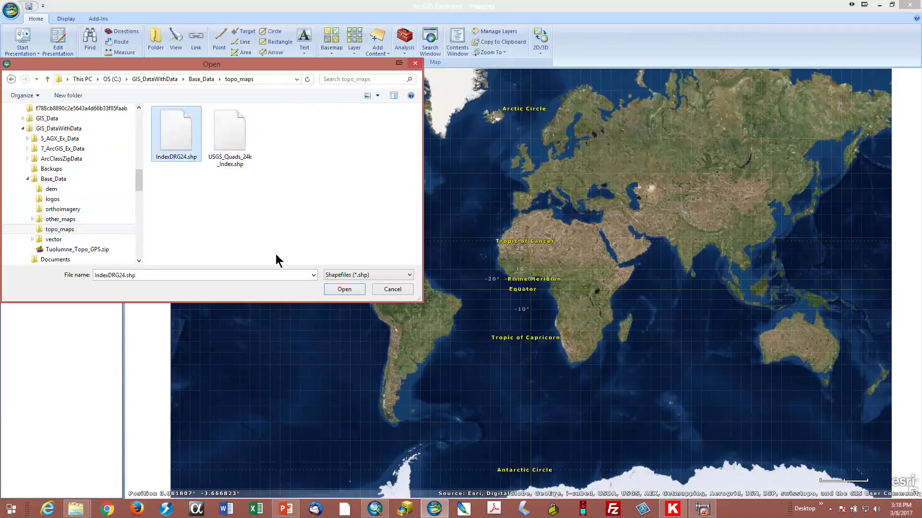
click(344, 290)
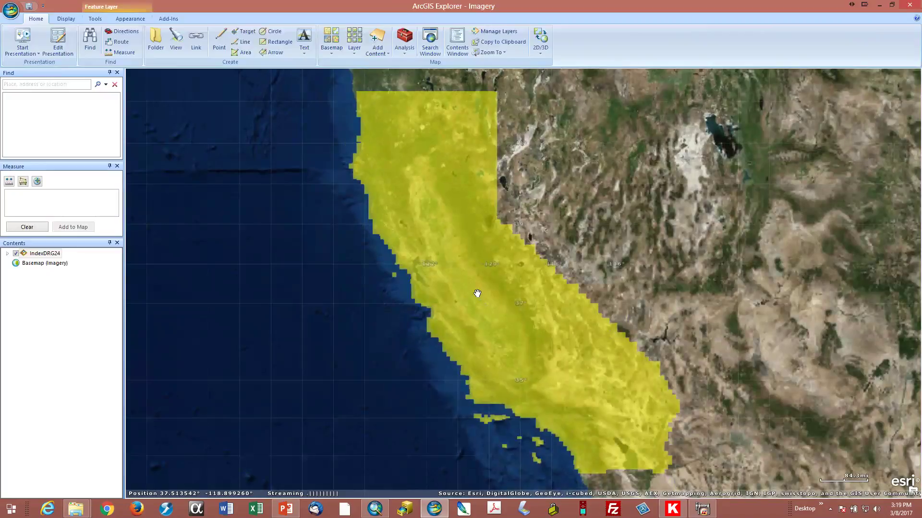
Restyle the IndexDRG24 layer with the red Outline Fill symbol.
click(7, 254)
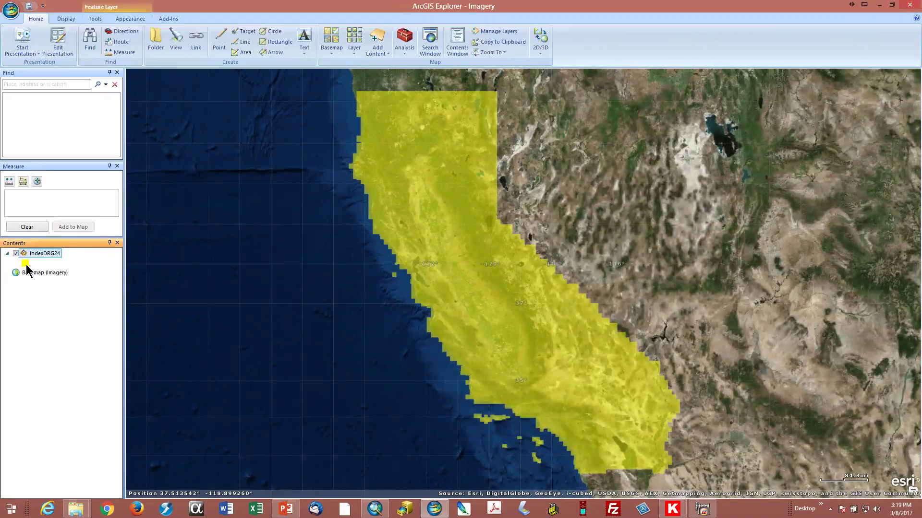
right_click(27, 269)
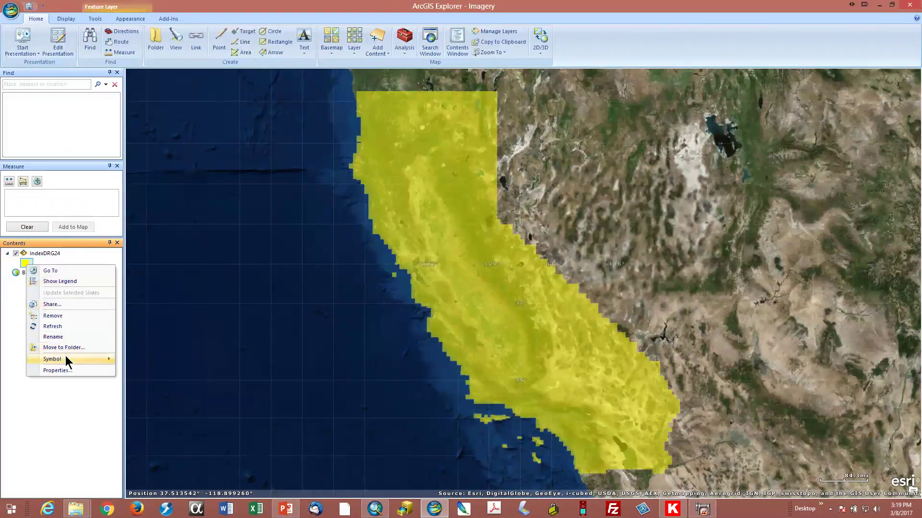
mouse_move(65, 356)
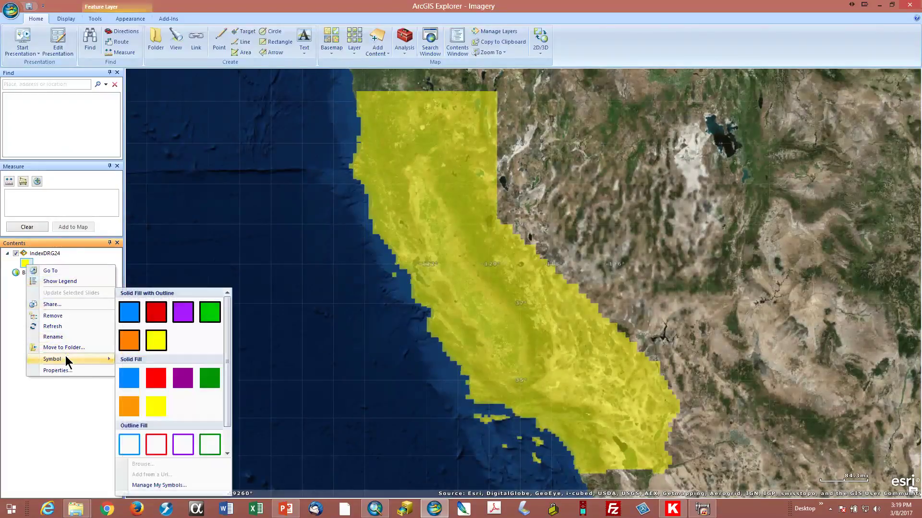
click(156, 445)
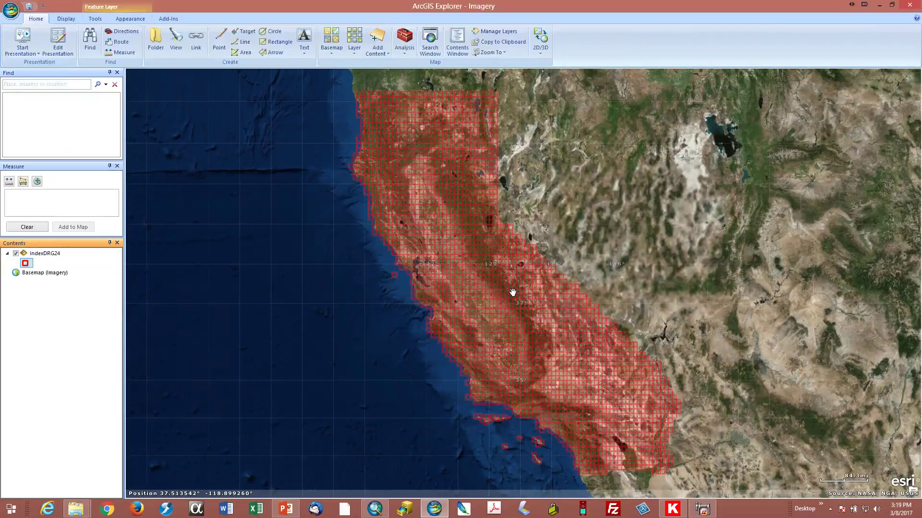
Examine the attributes of one IndexDRG24 quad cell near the stepped eastern edge, southeast of the large lake, and close its popup.
scroll(513, 291, up, 3)
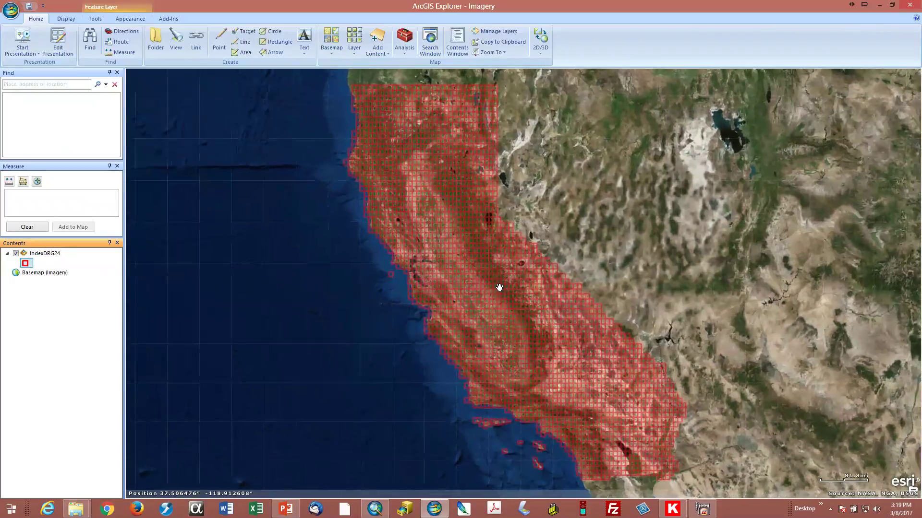
scroll(499, 288, up, 2)
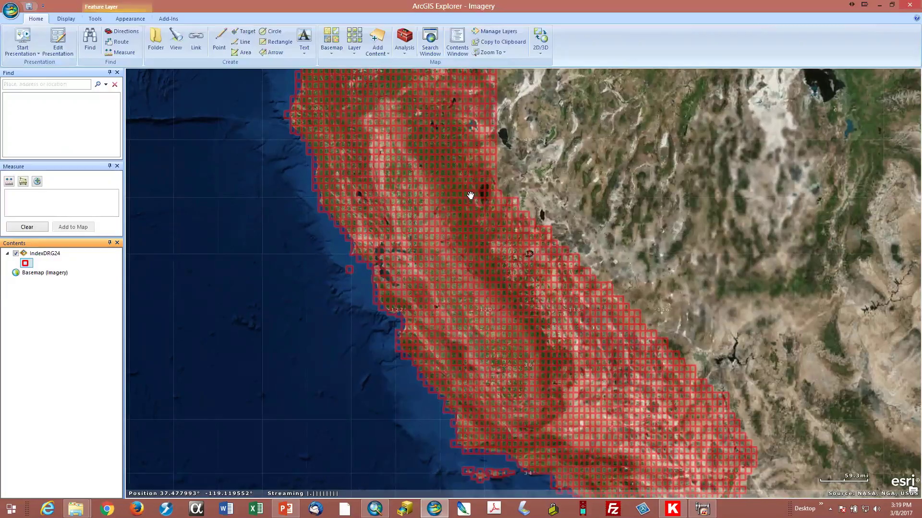
drag(470, 182, 529, 238)
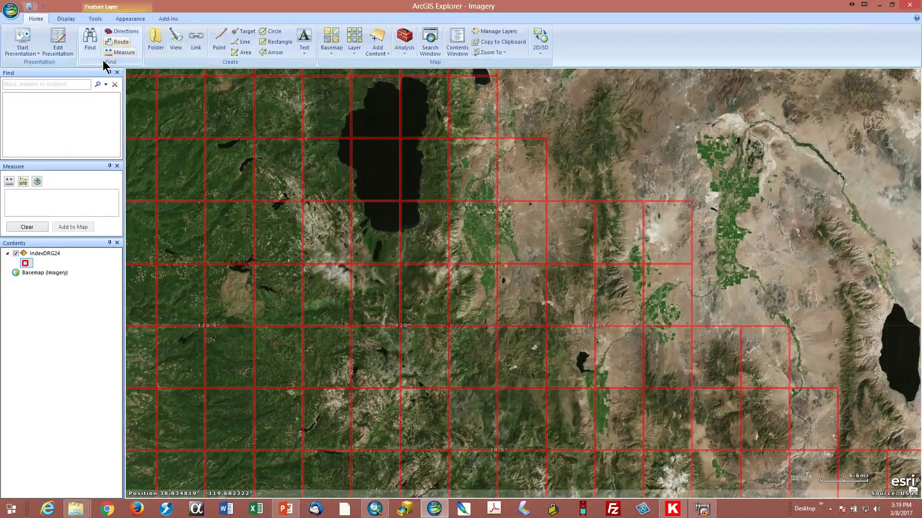
click(674, 304)
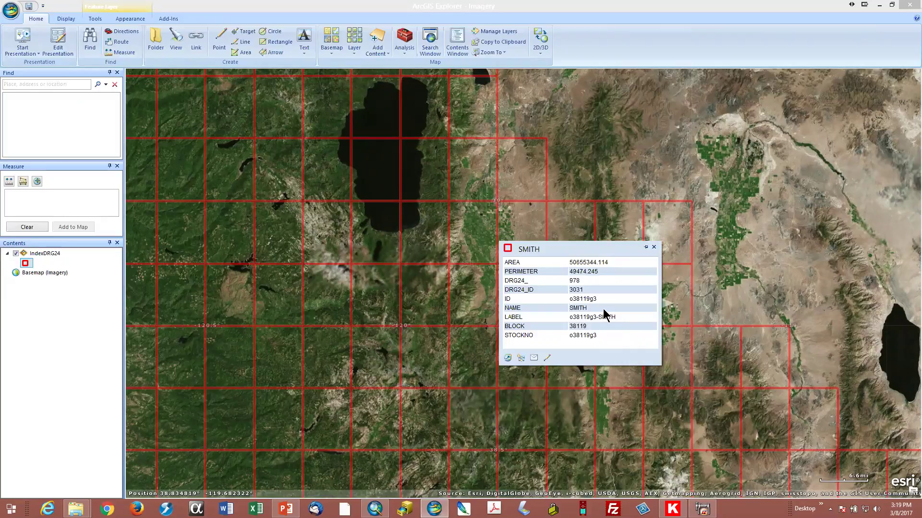
click(653, 248)
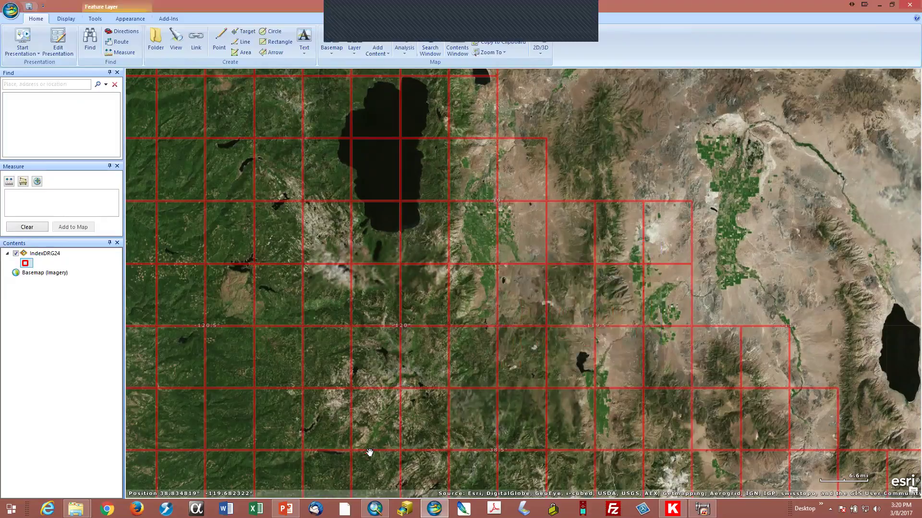
mouse_move(375, 509)
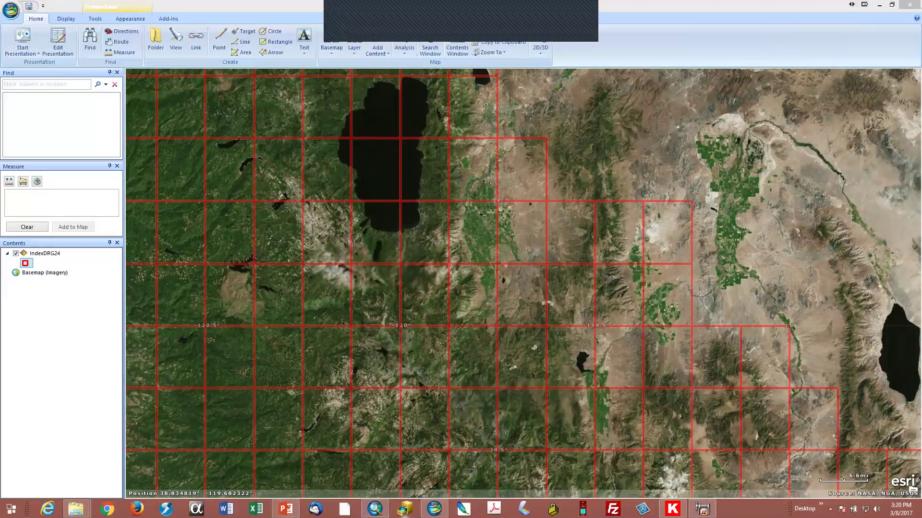
click(286, 509)
click(421, 343)
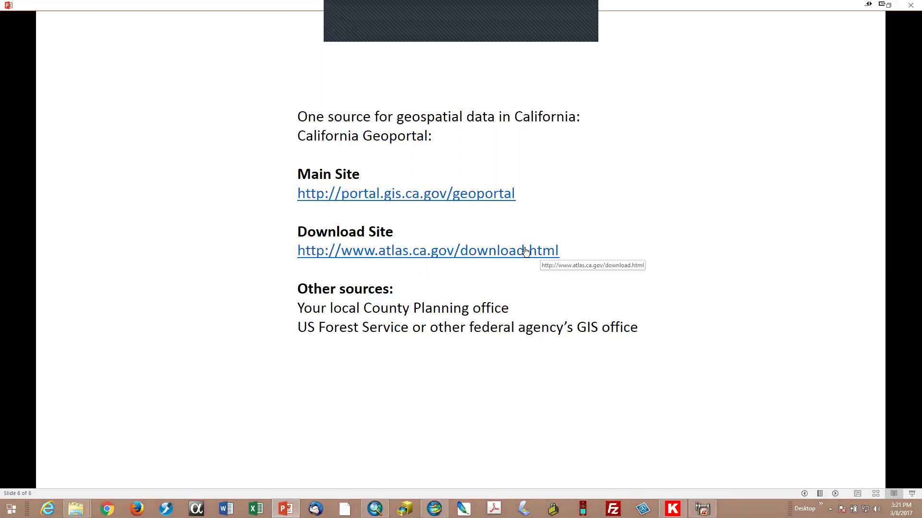
click(492, 253)
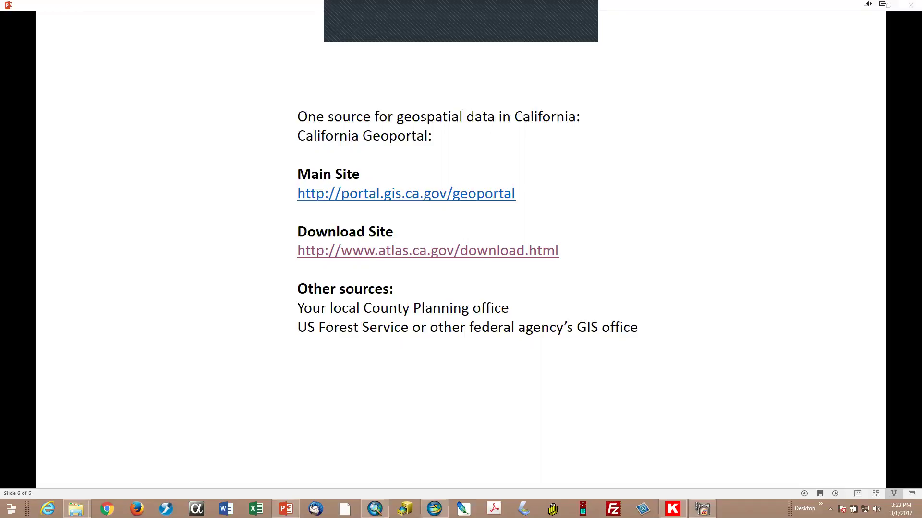
drag(921, 13, 662, 13)
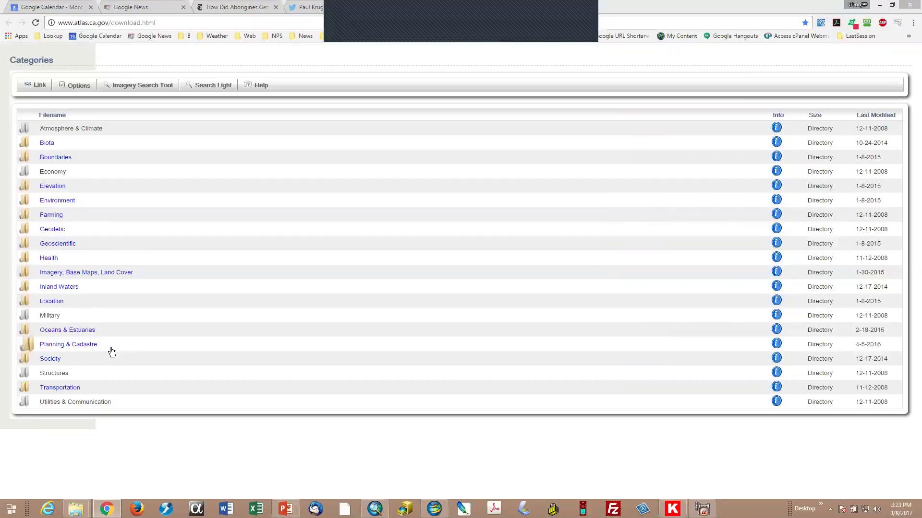
Examine the files offered in the census_2000 folder of the Transportation category and return to the category list.
click(60, 388)
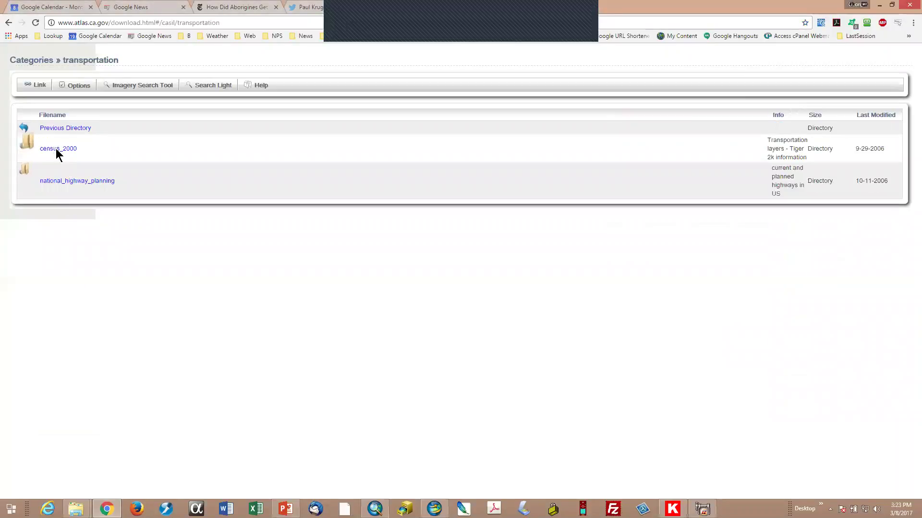
click(55, 148)
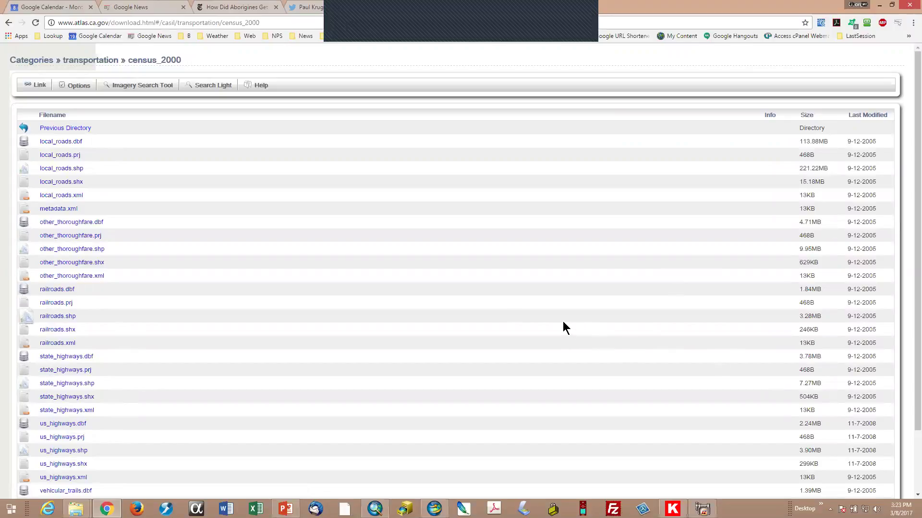
scroll(552, 318, down, 3)
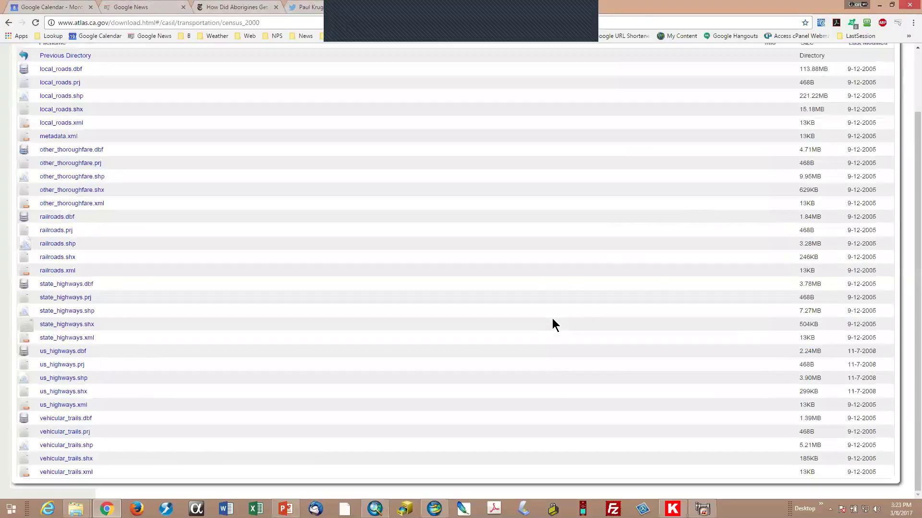
scroll(552, 318, up, 3)
click(9, 23)
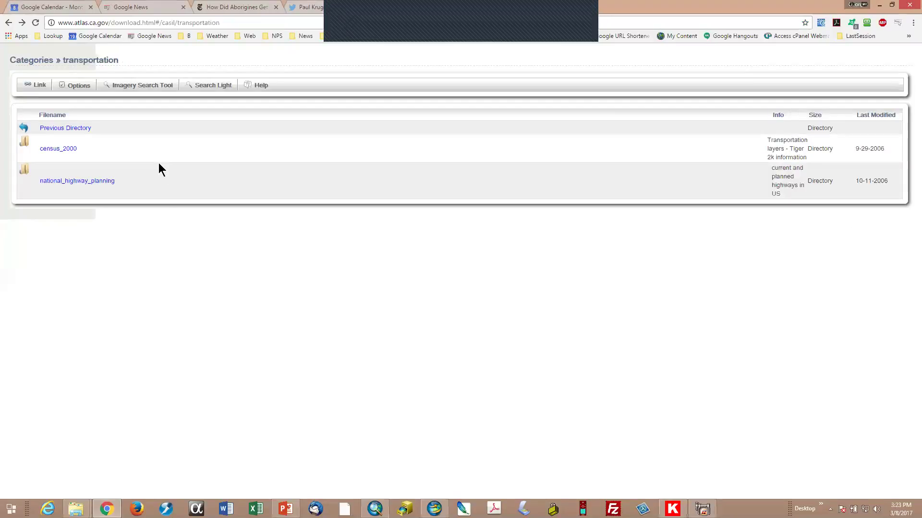
click(48, 129)
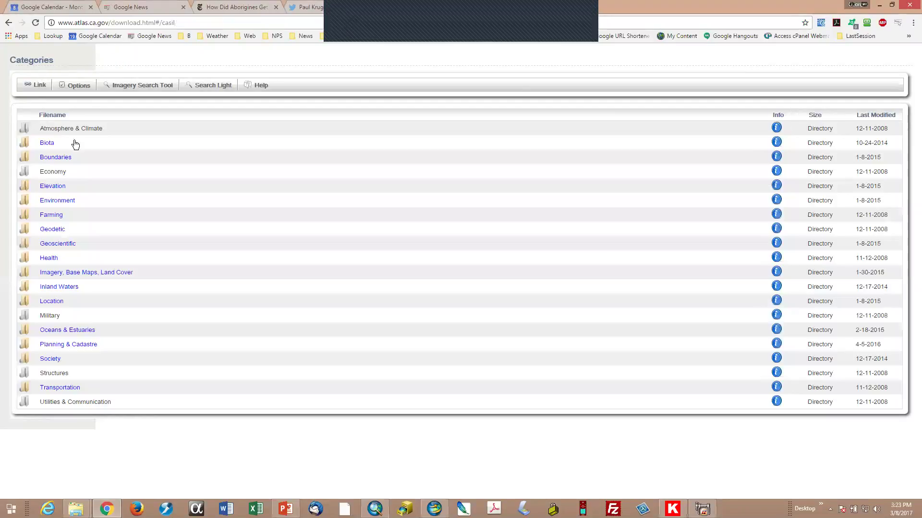
Open the 7.5_minute_series_albers_nad83_trimmed folder under Imagery, Base Maps, Land Cover, Base Maps, drg, dismissing the mail notification.
click(102, 272)
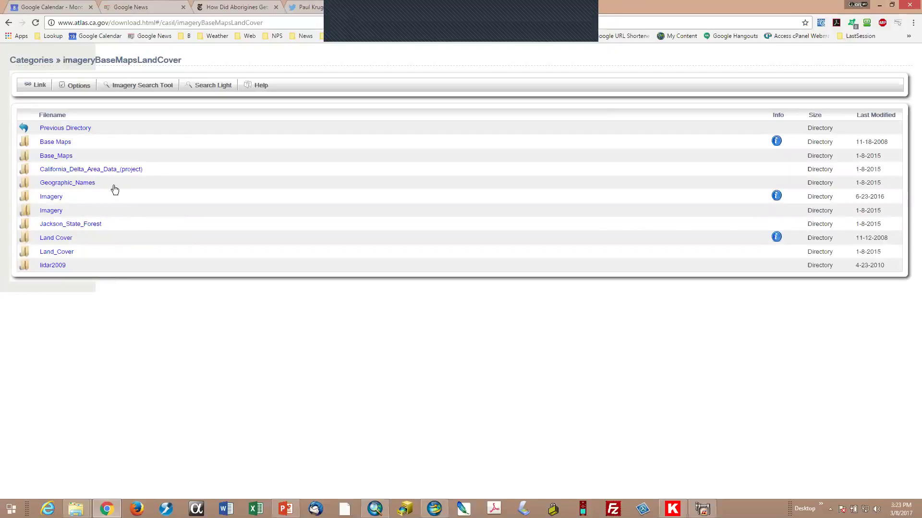
click(56, 142)
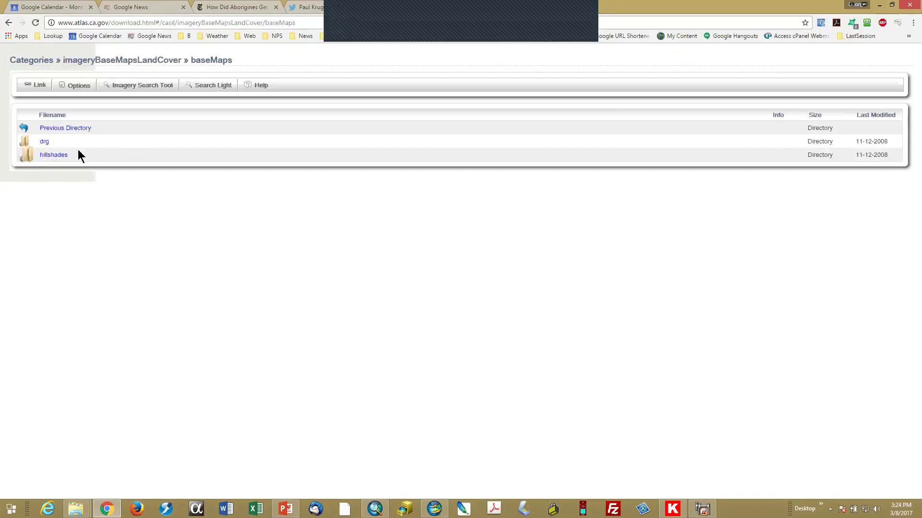
click(44, 142)
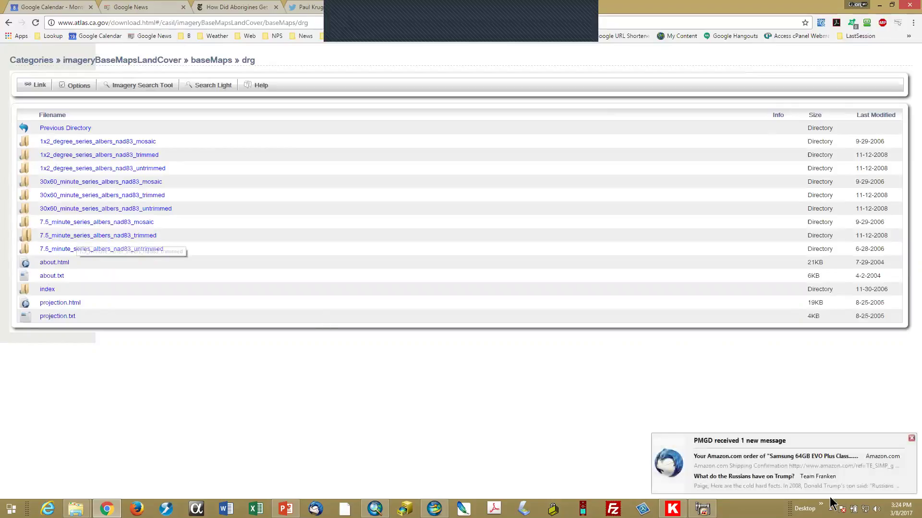
click(910, 439)
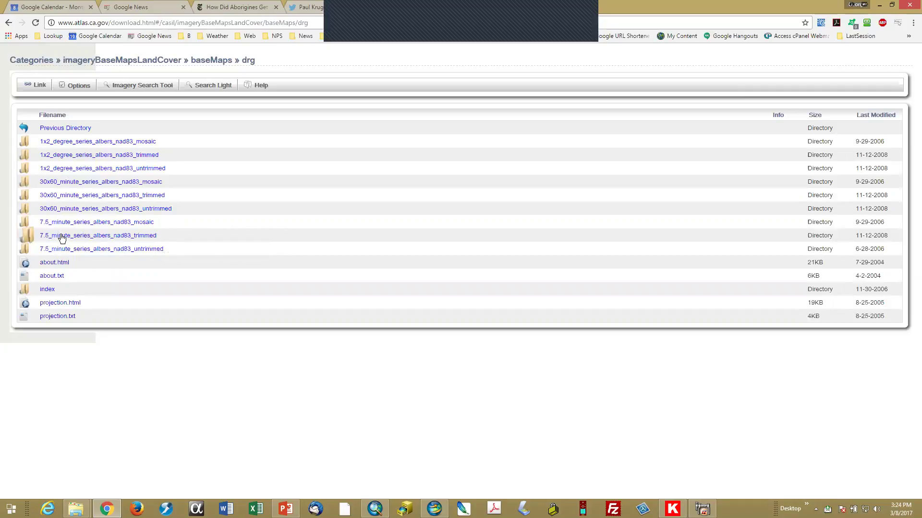
click(134, 235)
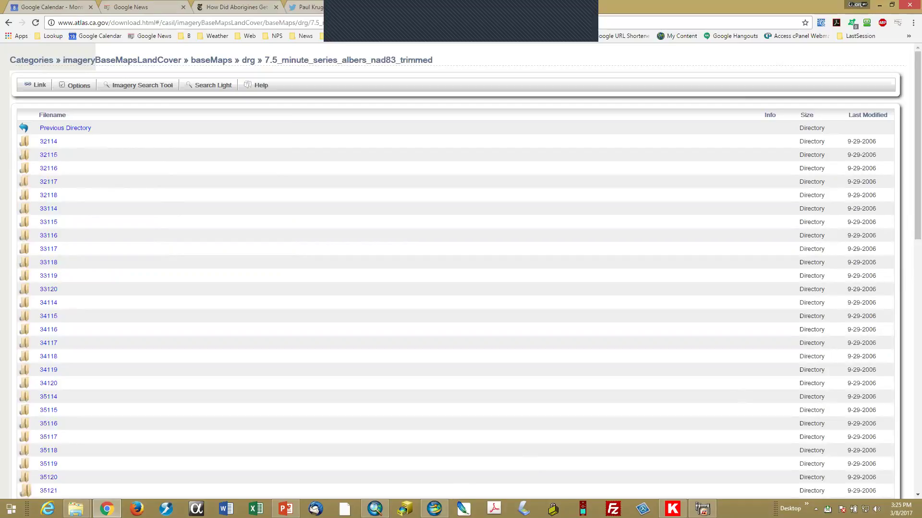
Look at the quad index in ArcGIS Explorer and ArcMap, and return to the download site in Chrome.
click(434, 509)
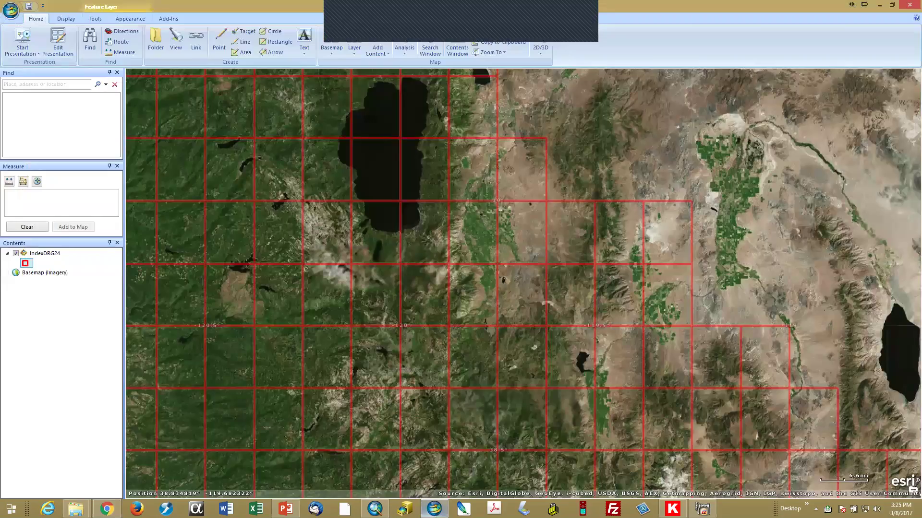
click(374, 509)
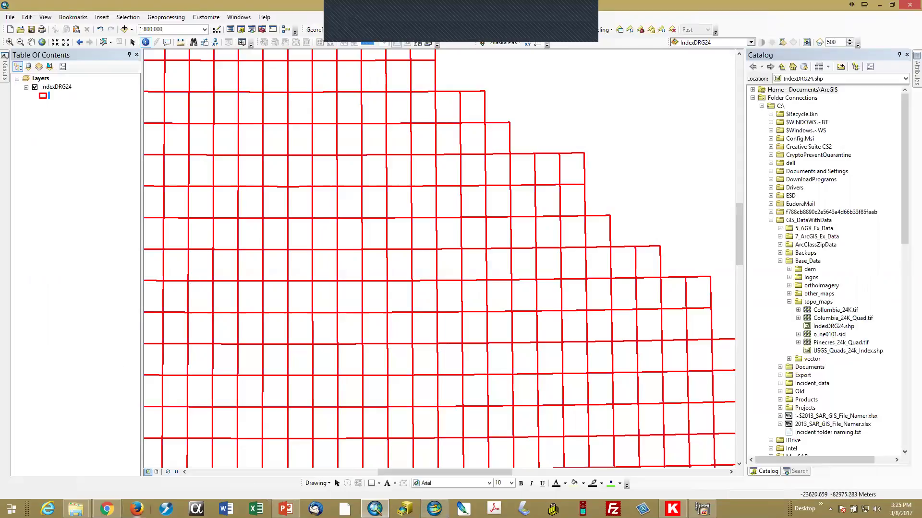
click(107, 509)
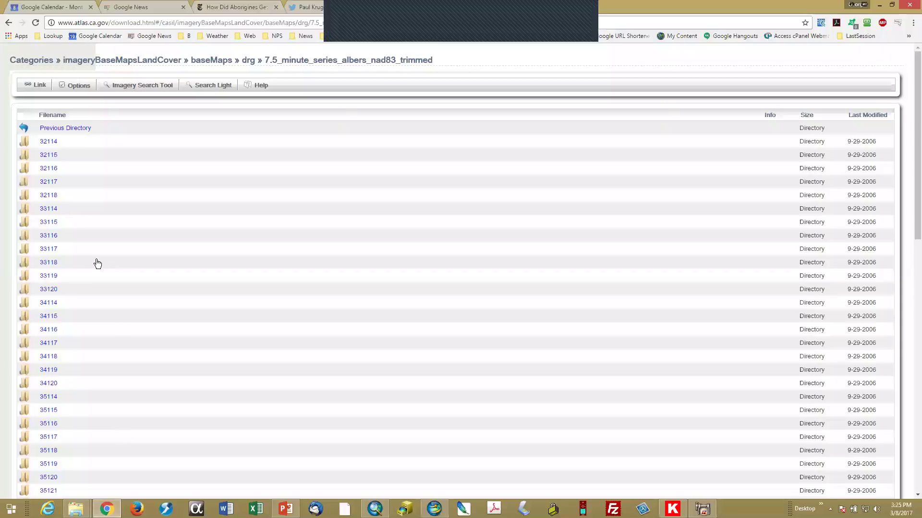
Find and open the quad block folder 38119 in the trimmed 7.5-minute series.
scroll(97, 263, down, 6)
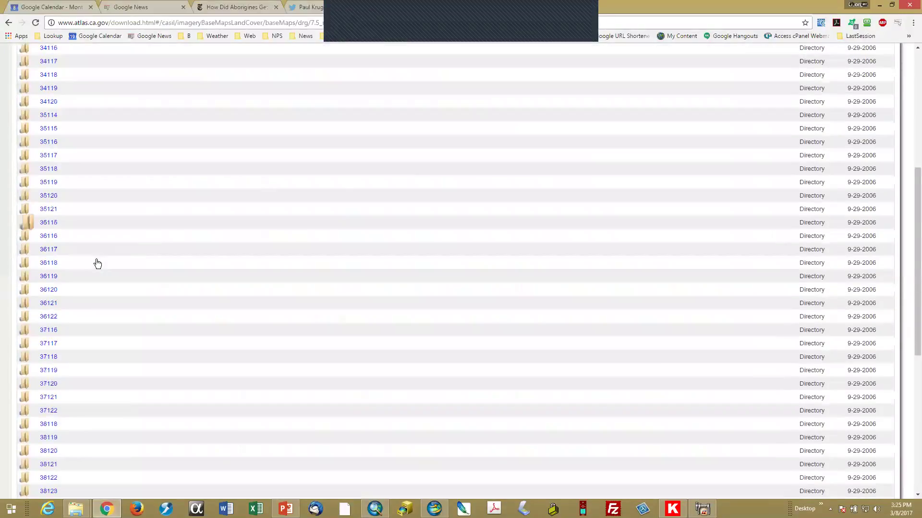
scroll(98, 264, down, 7)
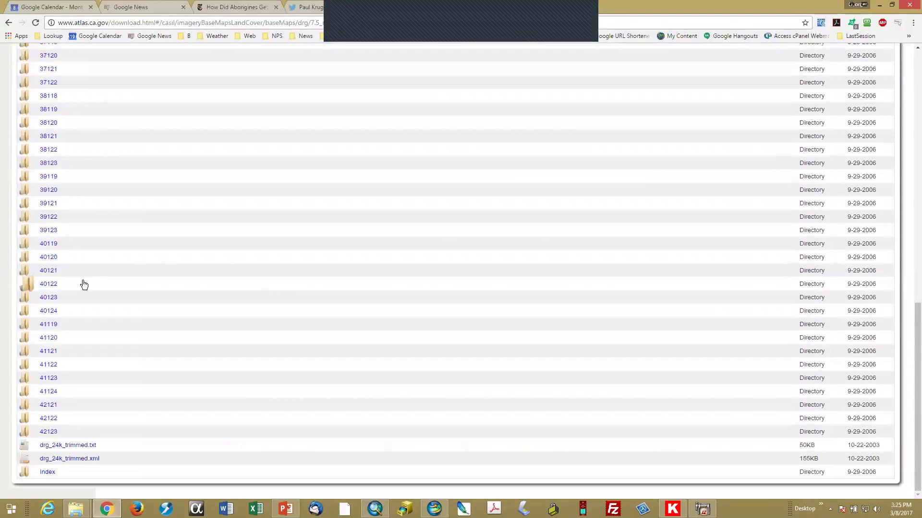
scroll(51, 297, up, 7)
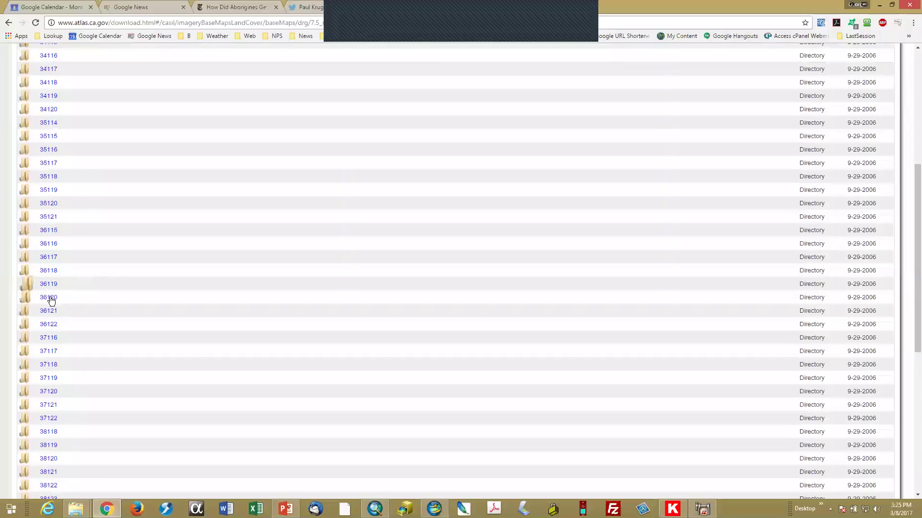
scroll(53, 303, down, 1)
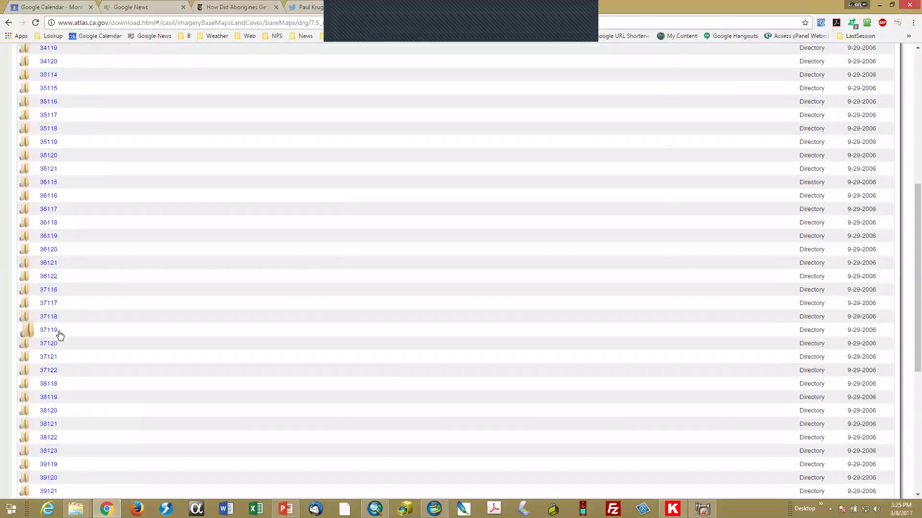
click(49, 398)
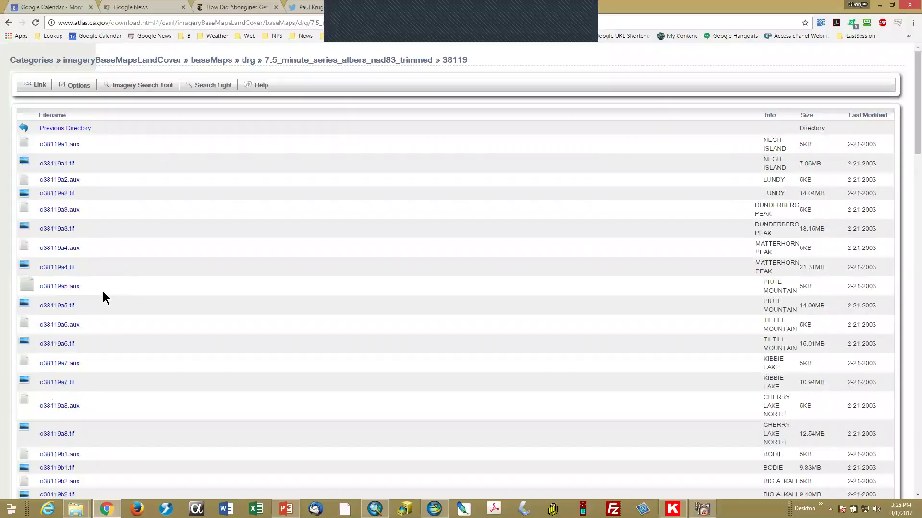
Download the Bodie quad files o38119b1.aux and o38119b1.tif.
scroll(86, 278, down, 3)
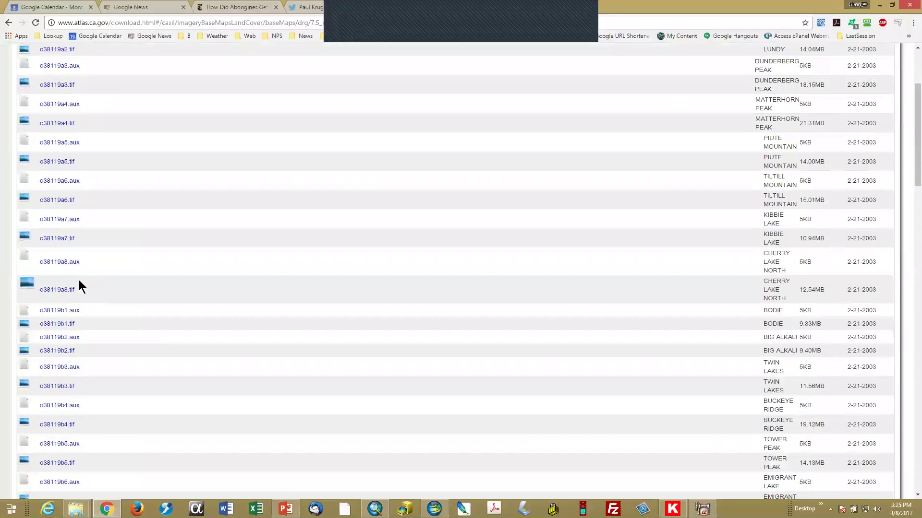
scroll(74, 274, down, 2)
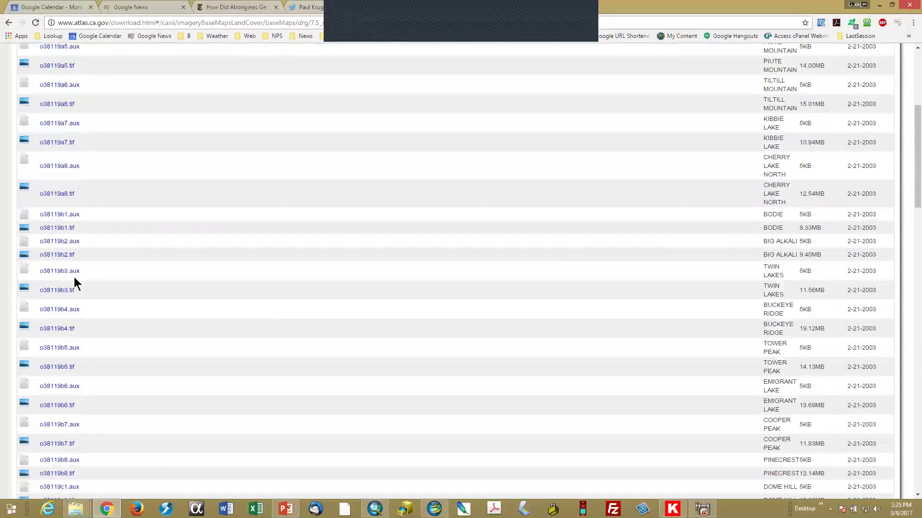
click(60, 215)
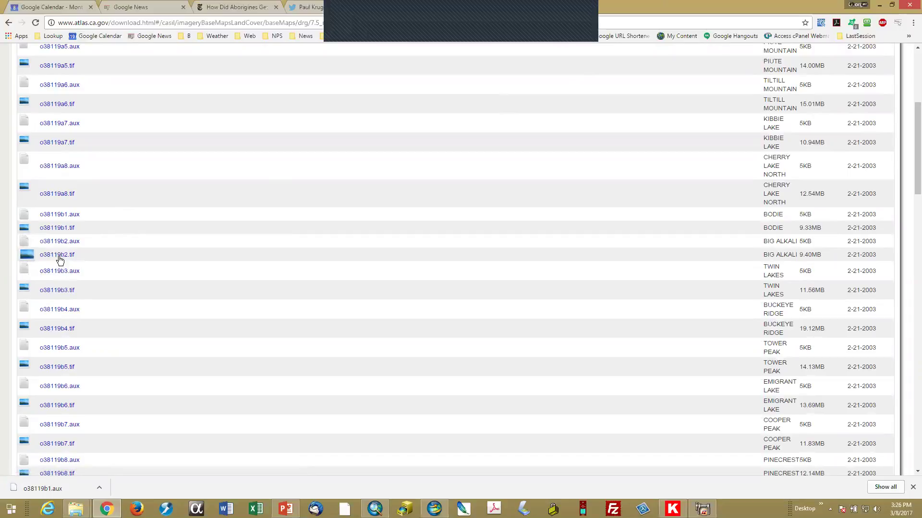
click(55, 230)
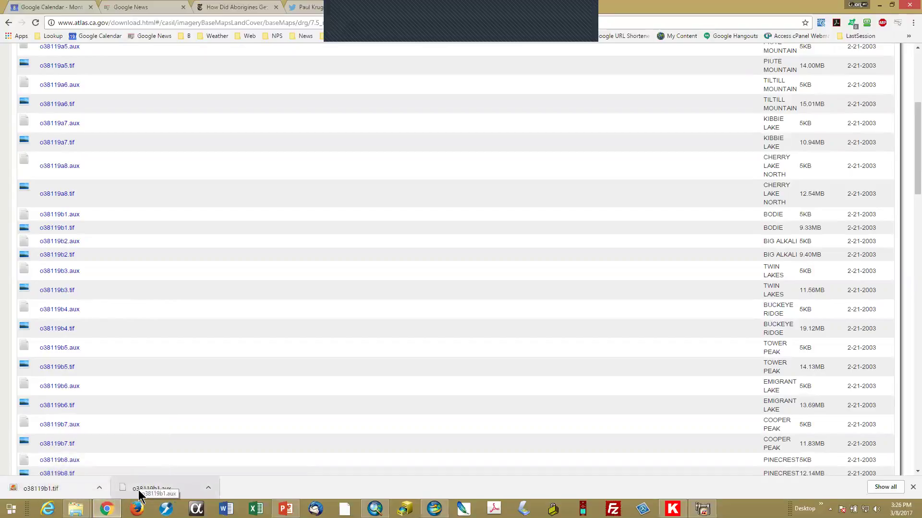
Switch to File Explorer and show the topo_maps folder under GIS_DataWithData, Base_Data.
mouse_move(106, 508)
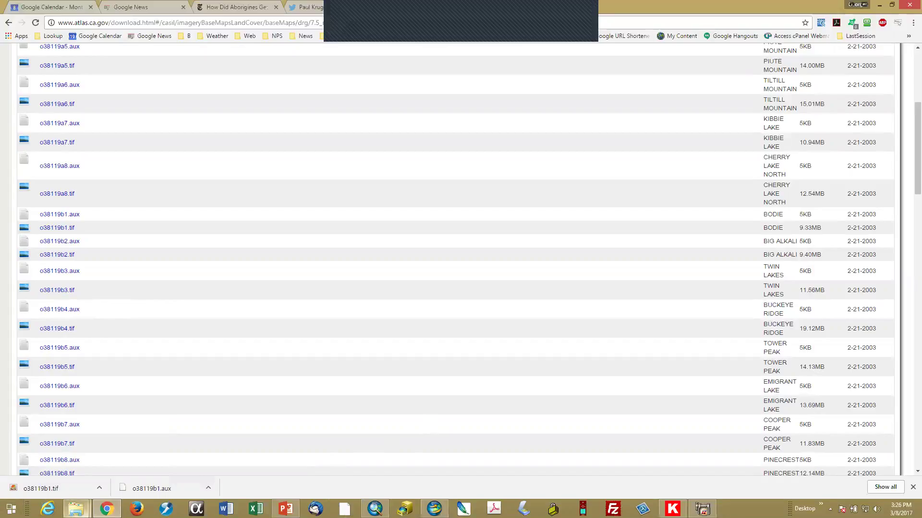
mouse_move(75, 508)
mouse_move(72, 468)
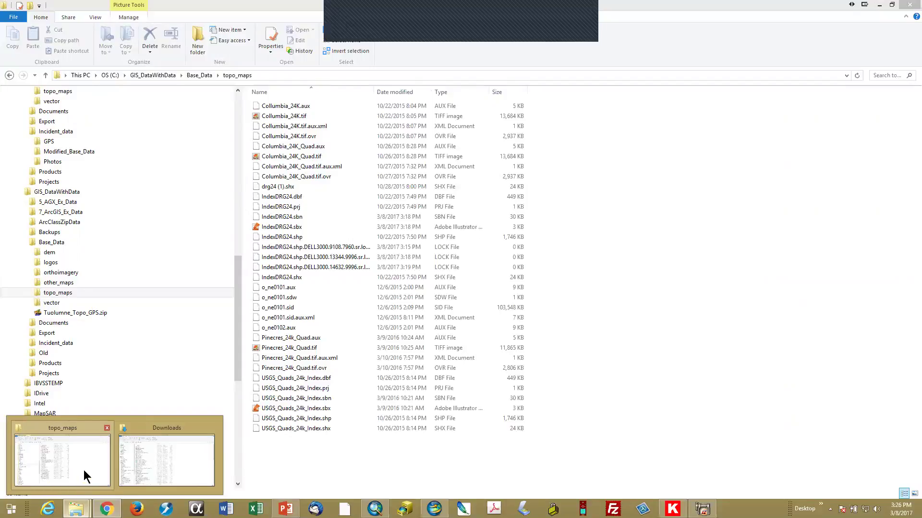
click(85, 468)
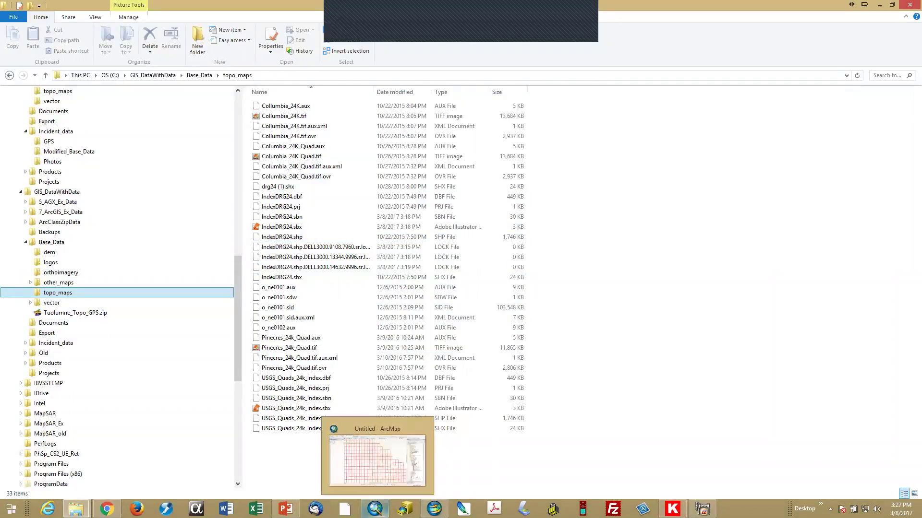
In ArcMap, add Collumbia_24K.tif from the topo_maps folder to the map layers and dismiss the coordinate system warning.
click(405, 509)
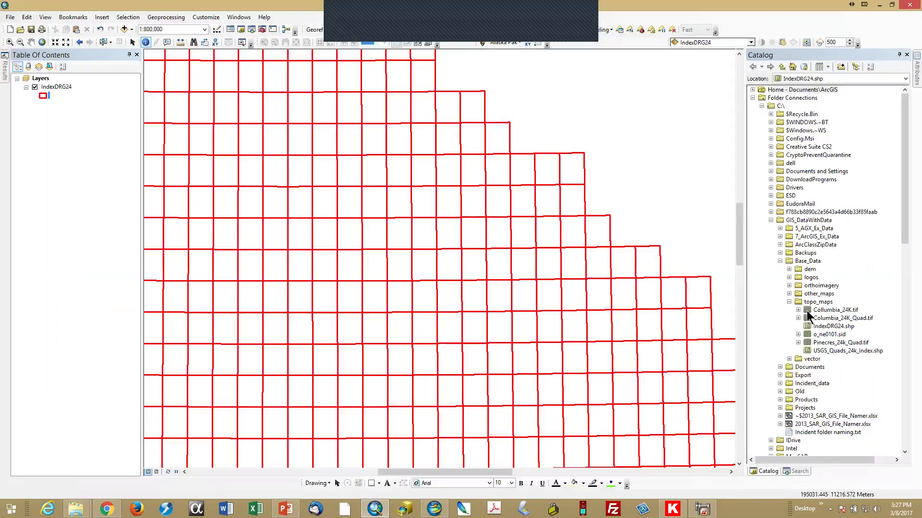
drag(808, 312, 44, 84)
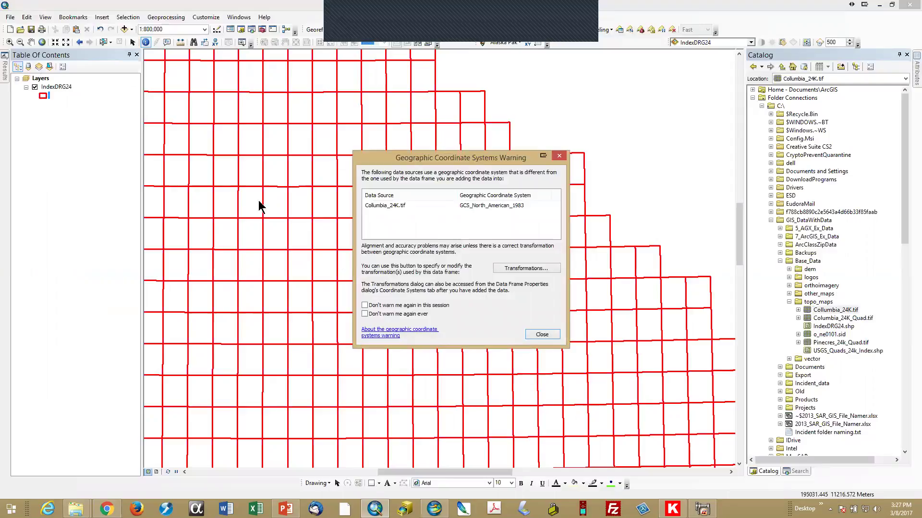
click(542, 334)
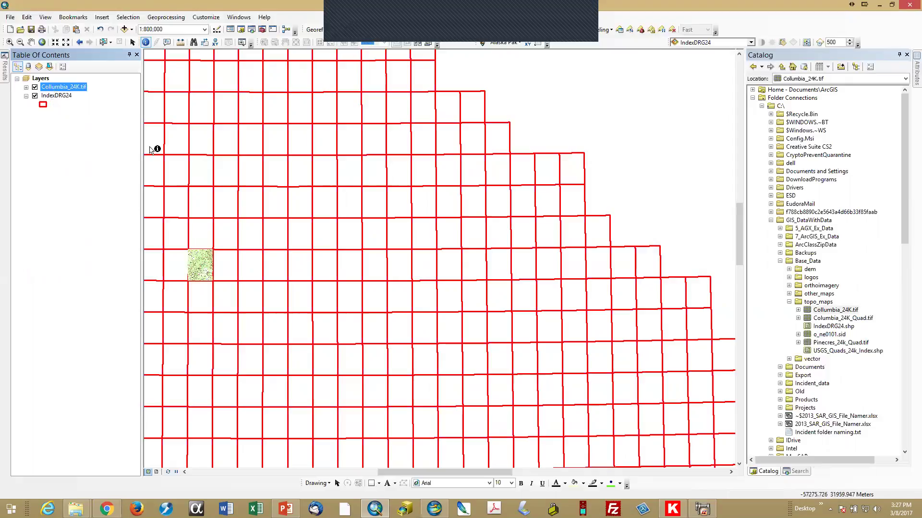
Zoom in on the Columbia quad around the town of Columbia and San Diego Reservoir to examine the topo map detail.
click(10, 42)
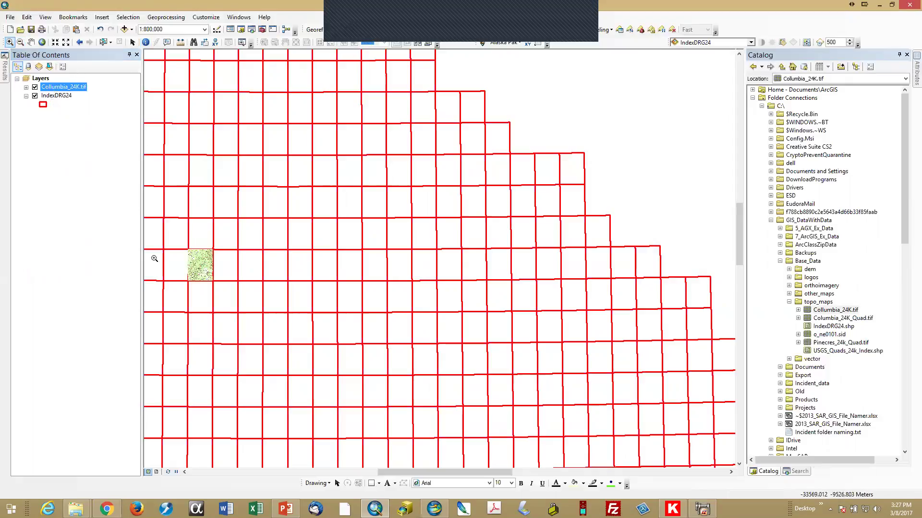
drag(165, 236, 314, 334)
drag(230, 133, 347, 235)
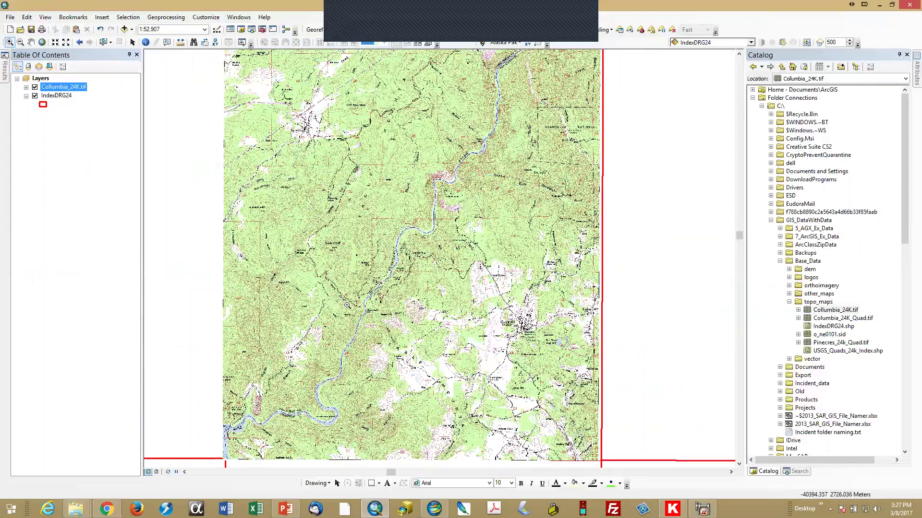
drag(464, 304, 584, 380)
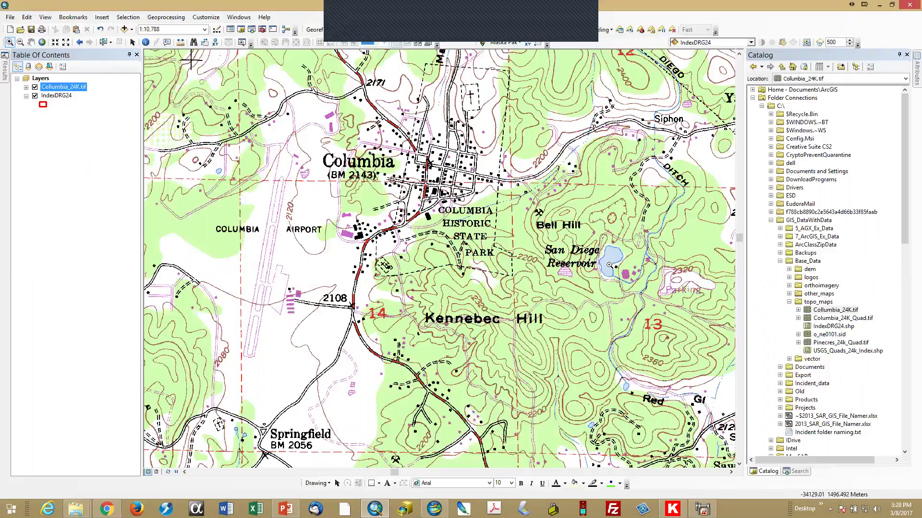
drag(465, 118, 746, 347)
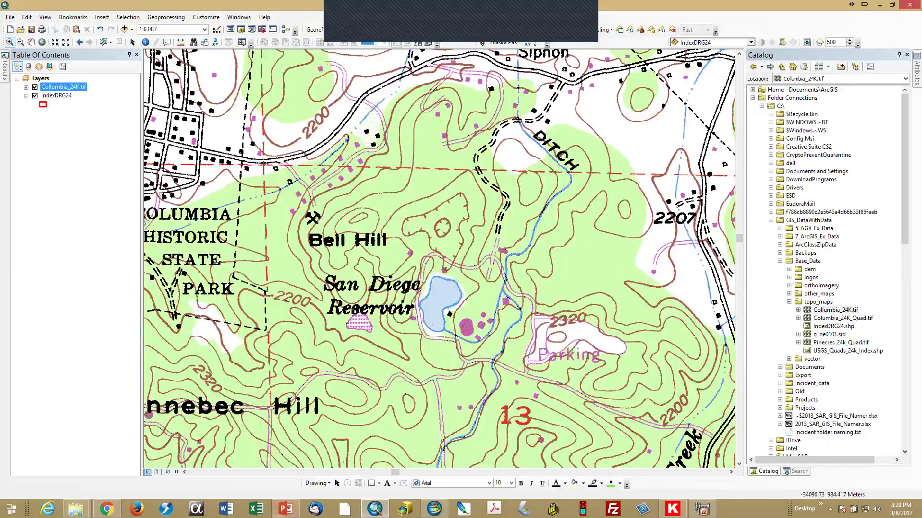
Go back to the Review slide in PowerPoint, and open the Base_Data folder of GIS_DataWithData in File Explorer.
click(287, 508)
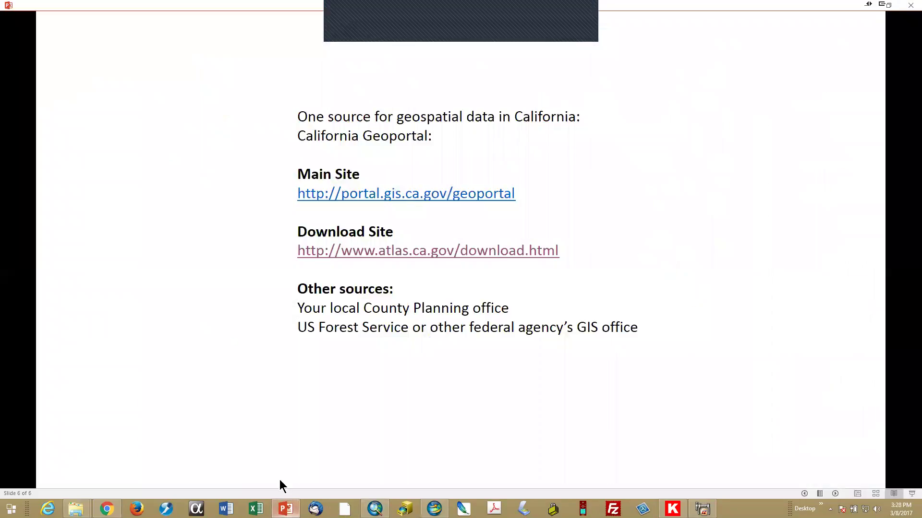
key(Left)
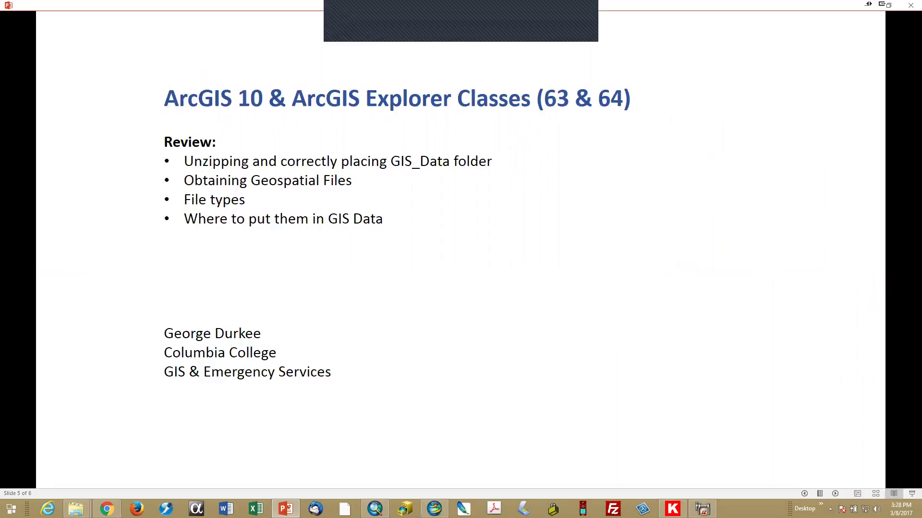
click(73, 505)
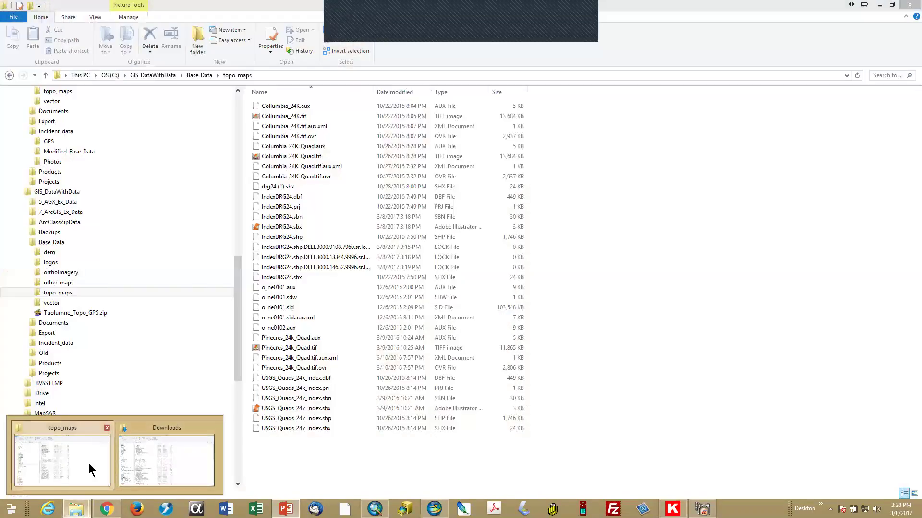
click(89, 462)
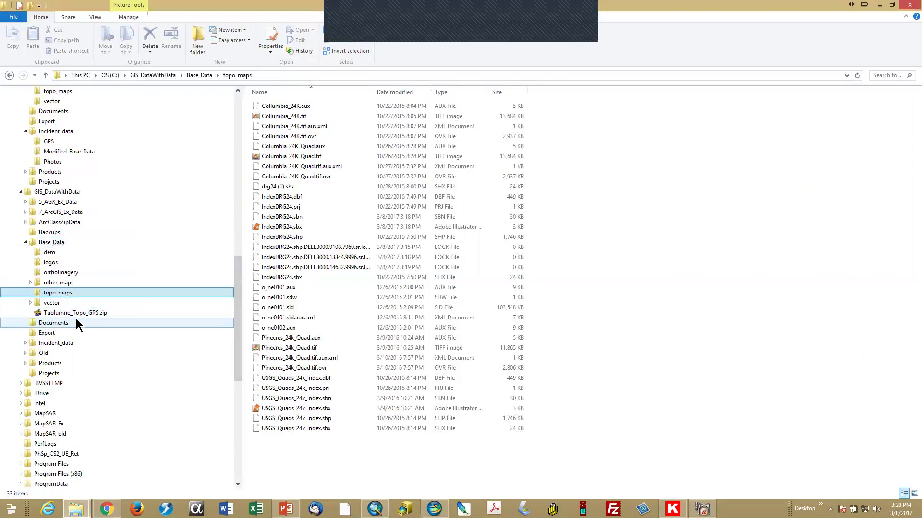
click(46, 243)
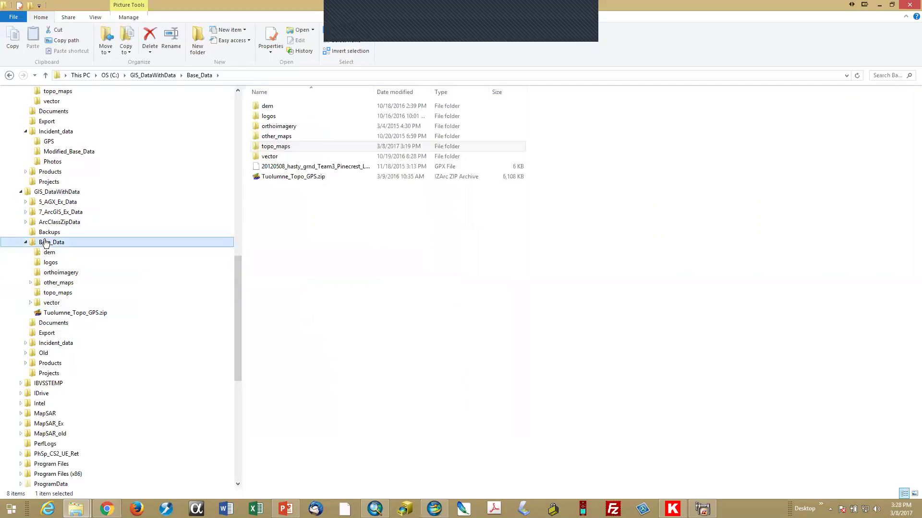